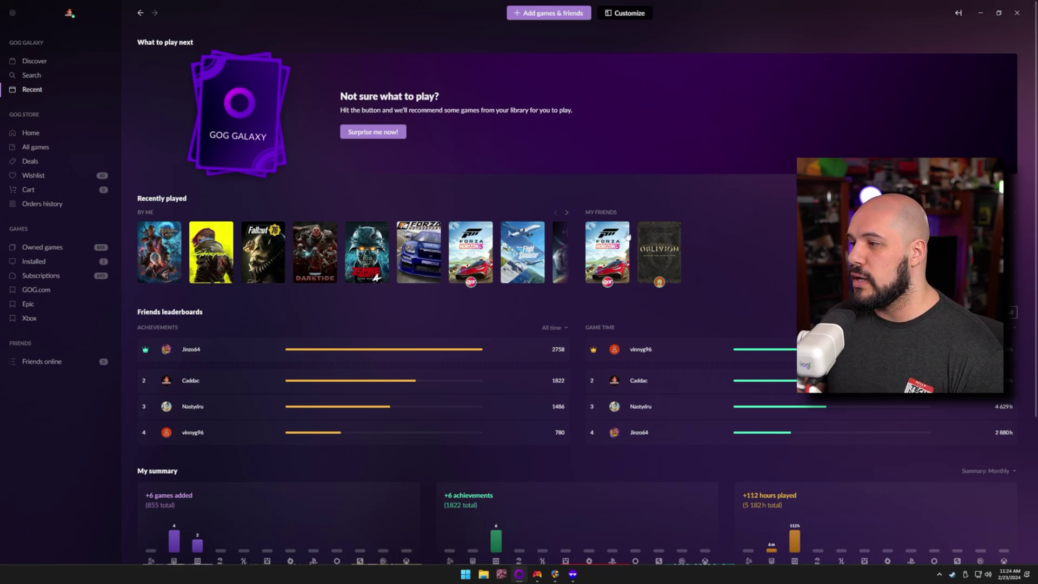
Review the connected gaming platforms in the GOG Galaxy integration settings and close the settings
click(13, 12)
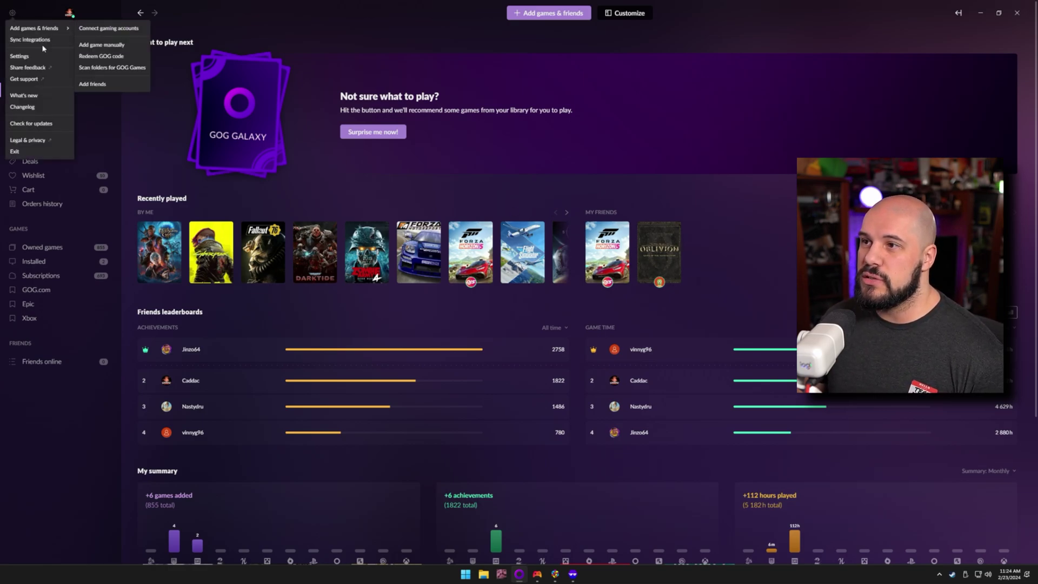
click(43, 61)
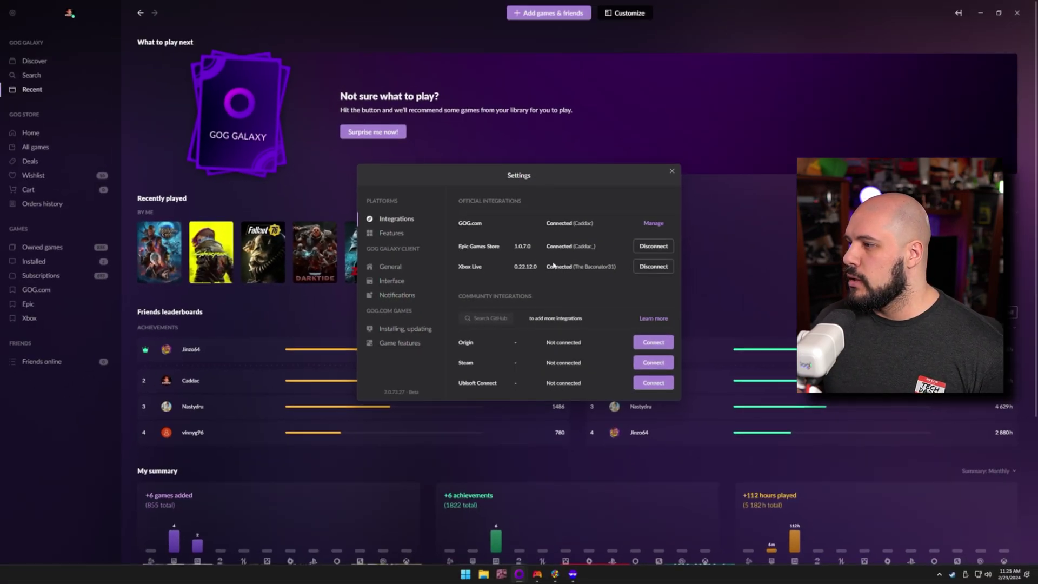
click(671, 172)
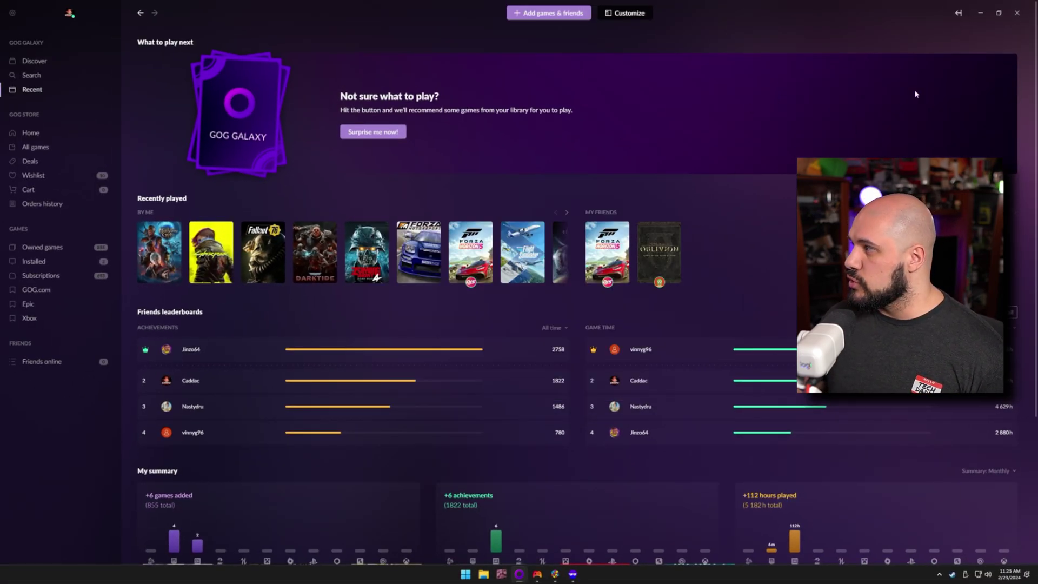
Check the friends sidebar and hide it again, and look over the summary and new library entries on the Recent page
click(960, 12)
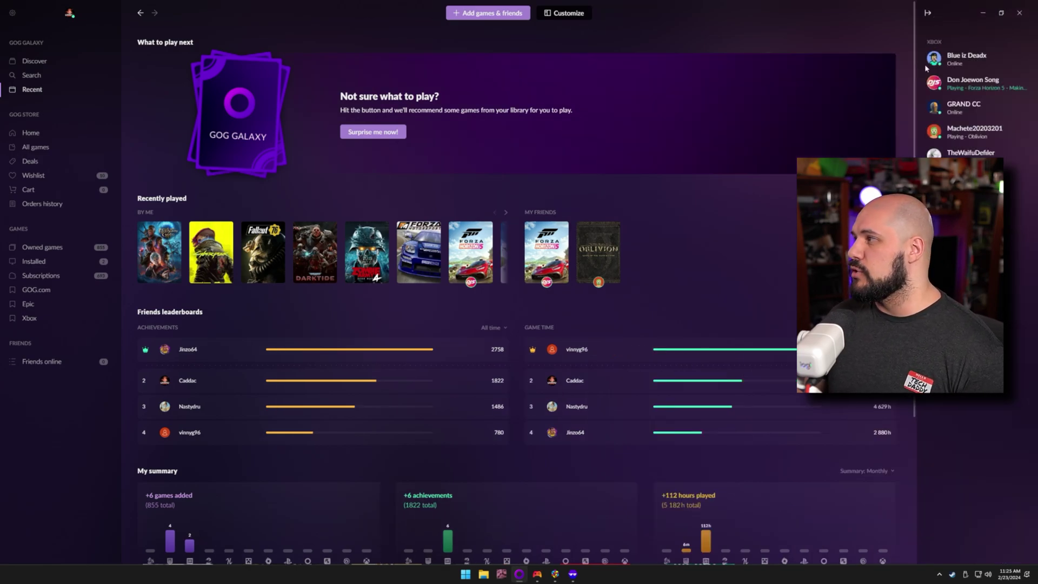
click(928, 13)
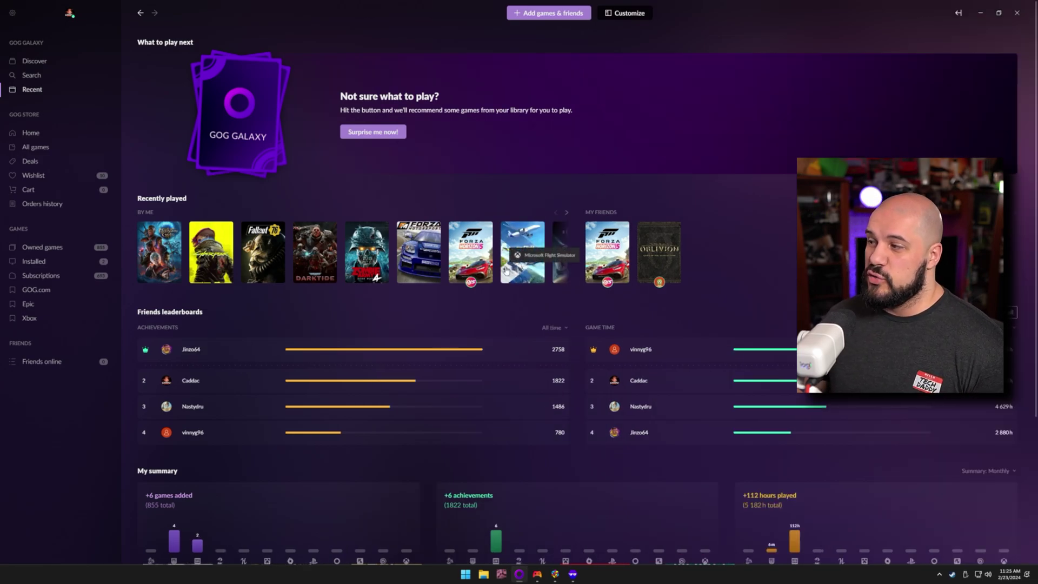
scroll(772, 254, down, 3)
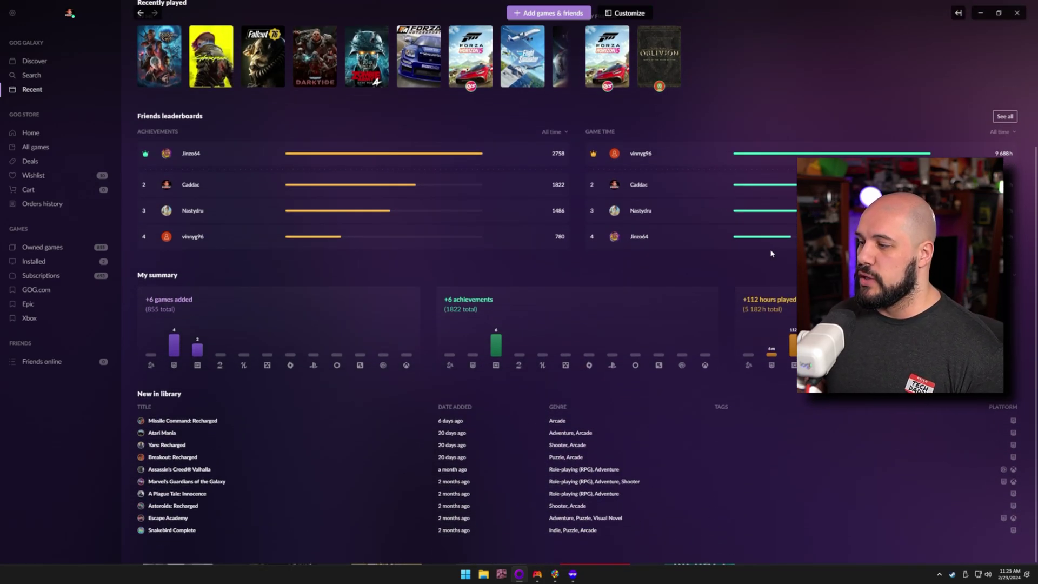
Browse the collection of owned games
click(42, 247)
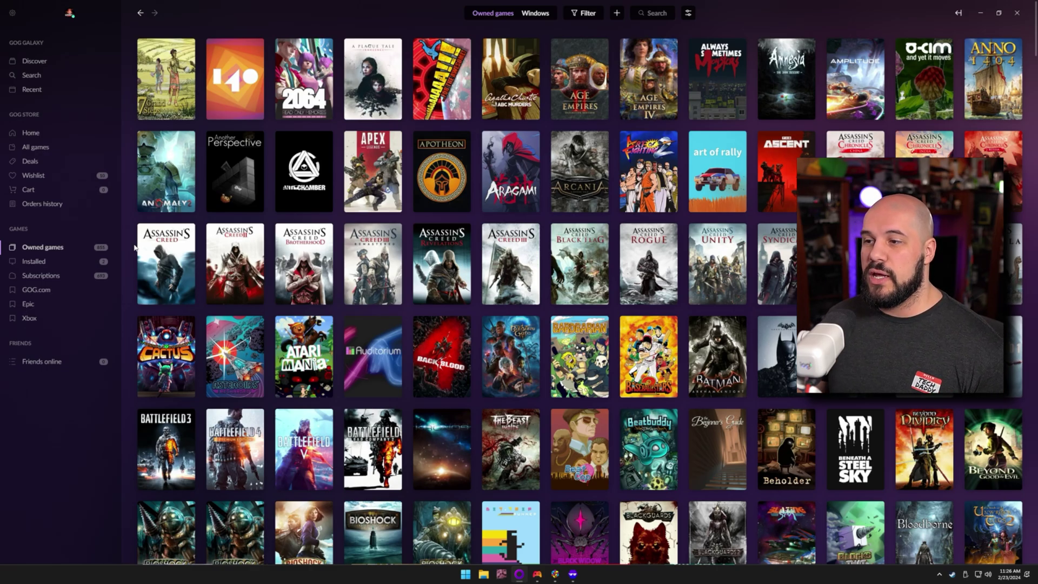
scroll(503, 254, down, 1)
scroll(503, 255, down, 15)
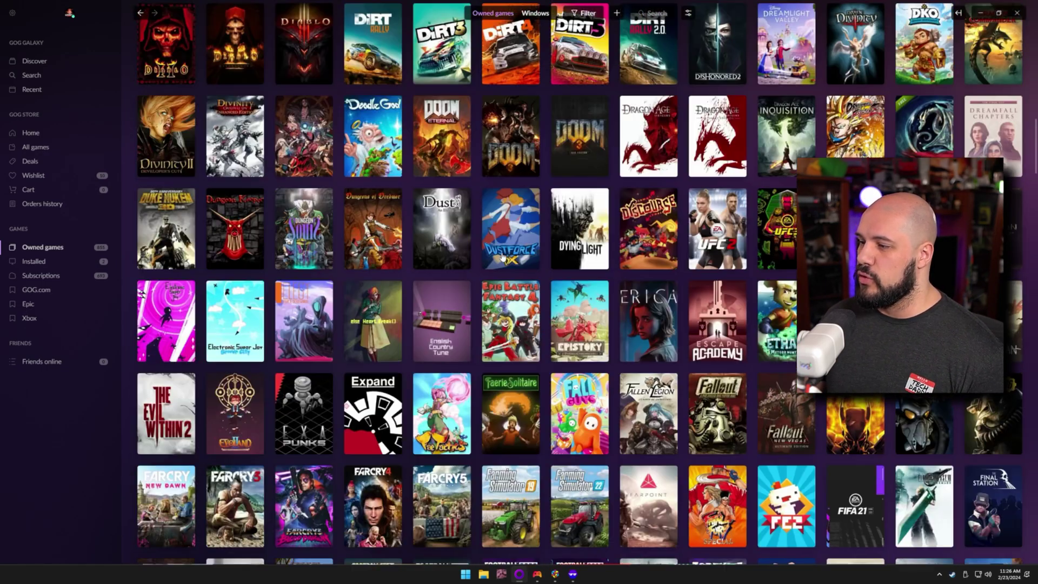
scroll(503, 257, up, 15)
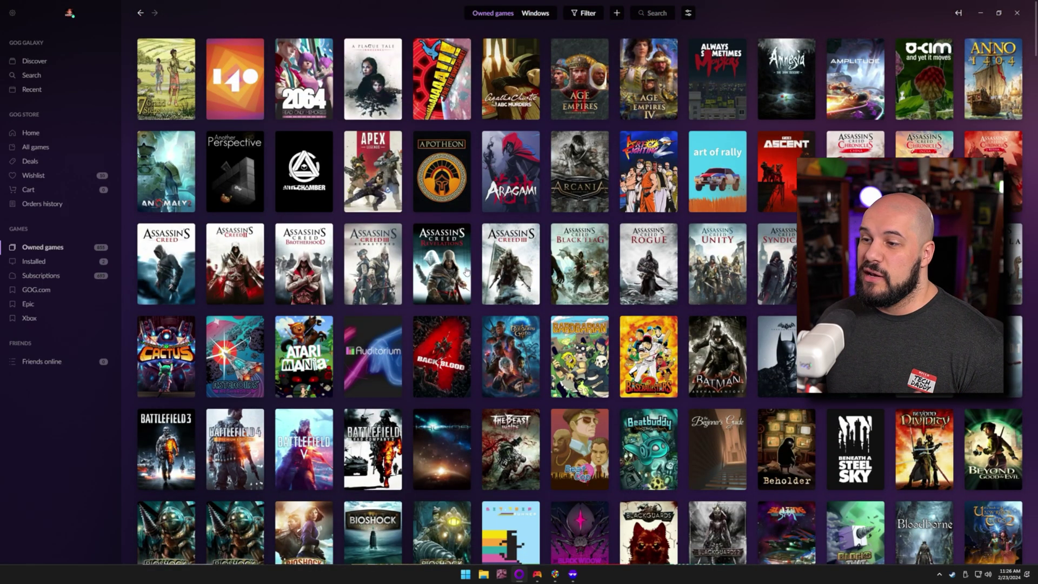
scroll(466, 271, down, 1)
scroll(466, 271, up, 2)
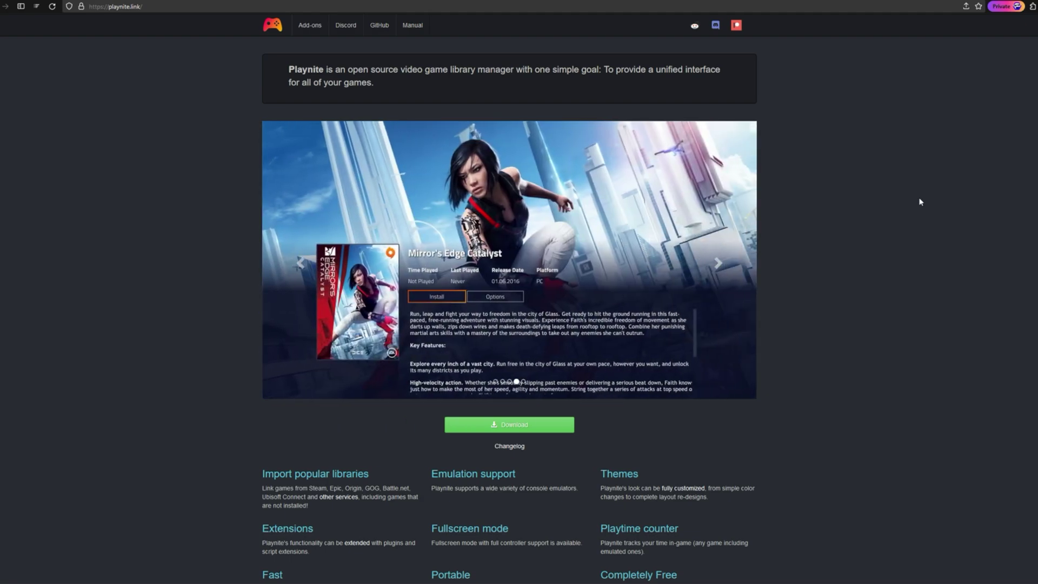
Read through the feature overview on the Playnite website
scroll(921, 202, down, 1)
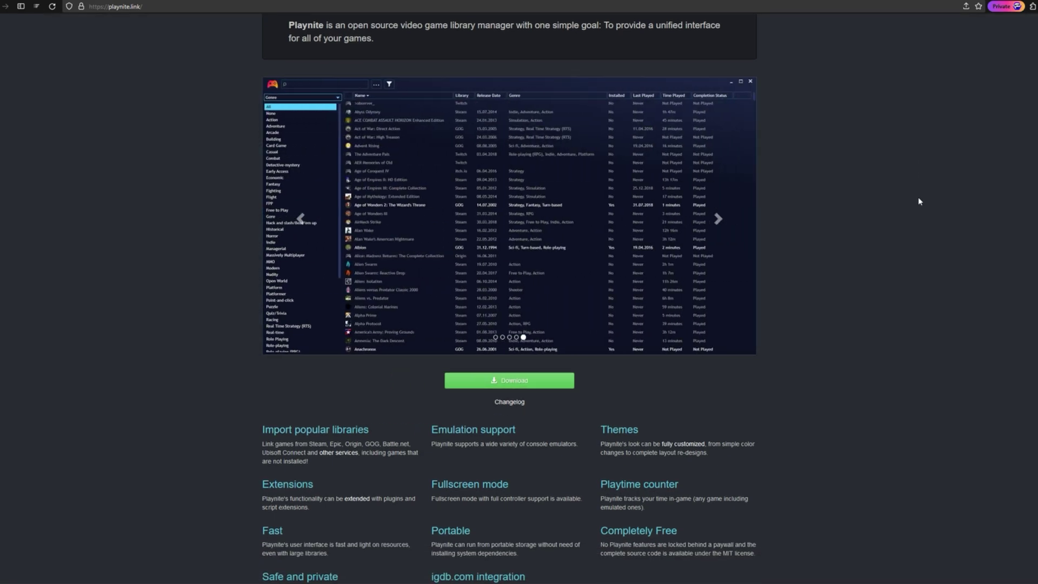
scroll(918, 201, down, 2)
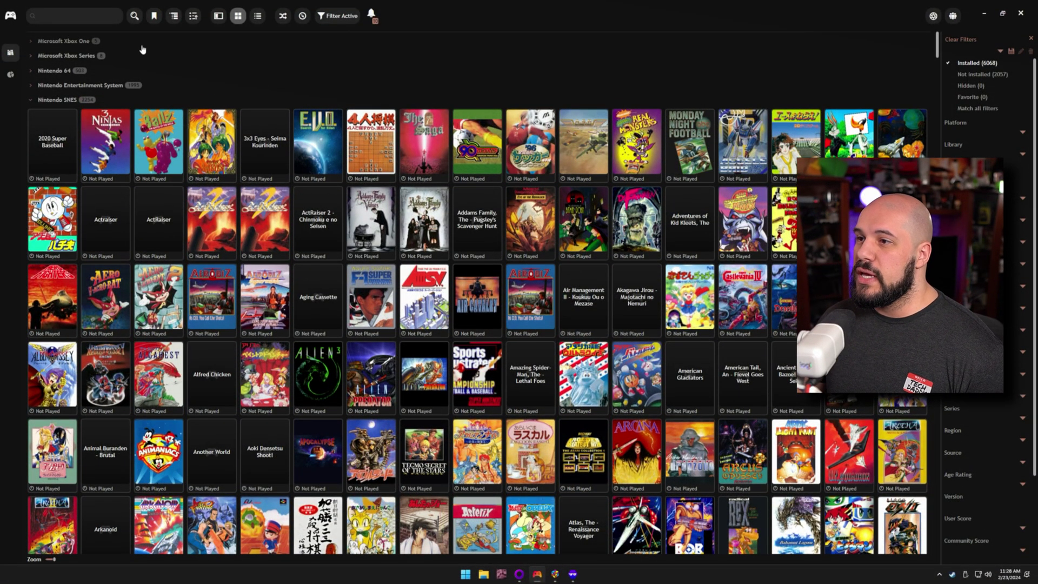
In Playnite, collapse the Nintendo SNES group and expand the Microsoft Xbox One and Microsoft Xbox Series groups
click(34, 102)
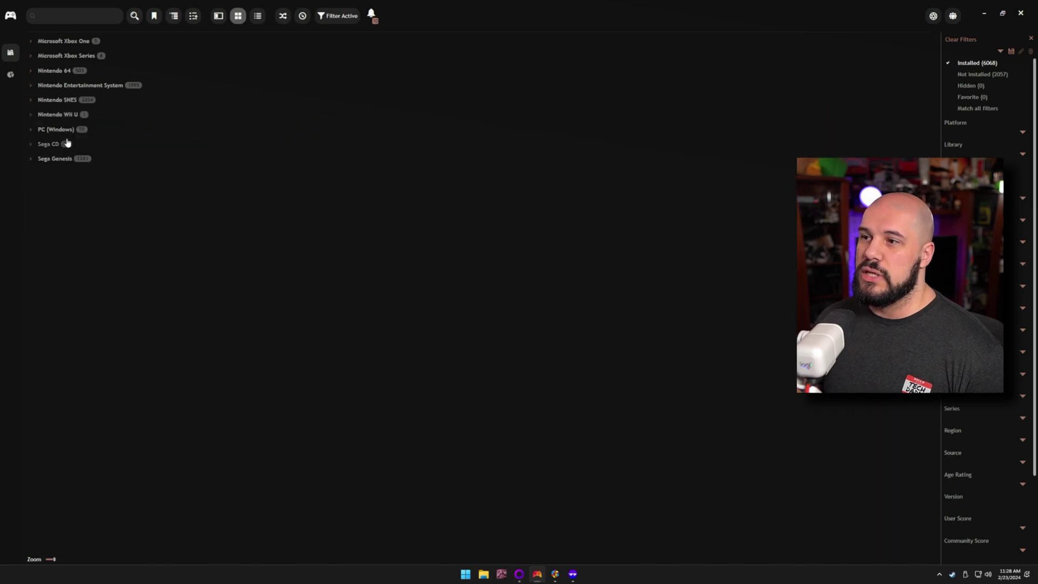
click(31, 42)
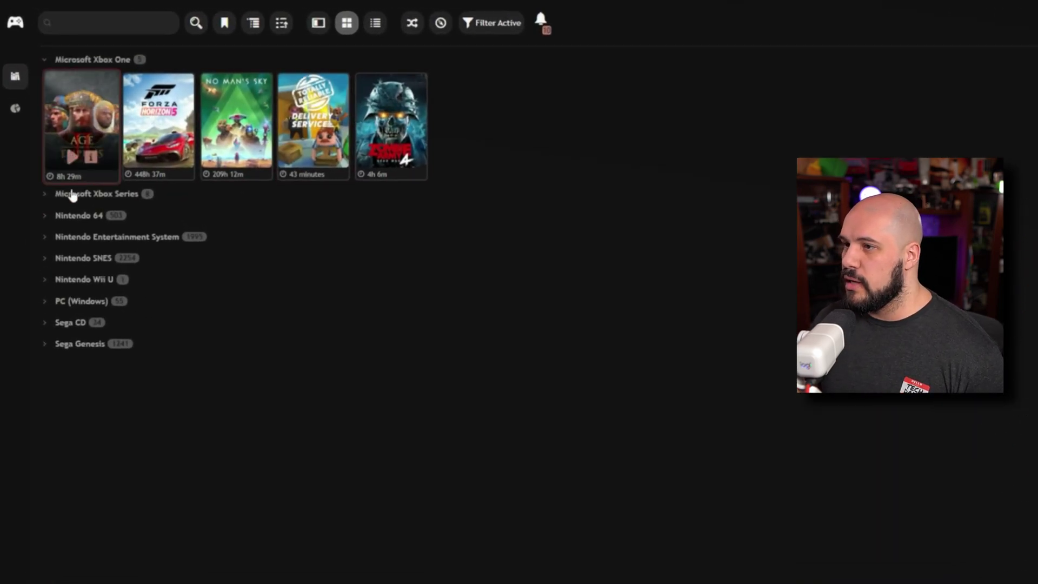
click(46, 199)
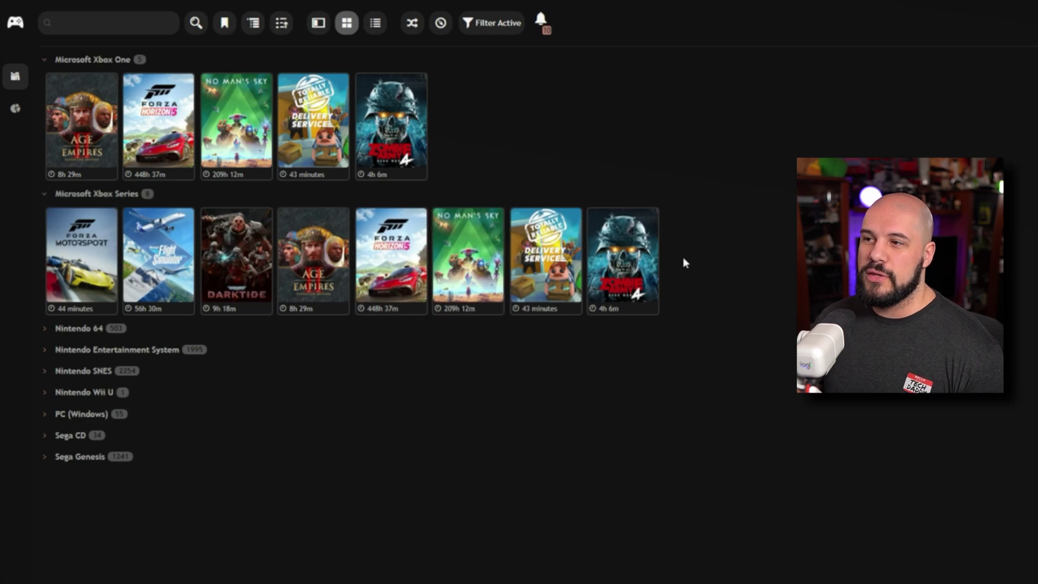
mouse_move(240, 180)
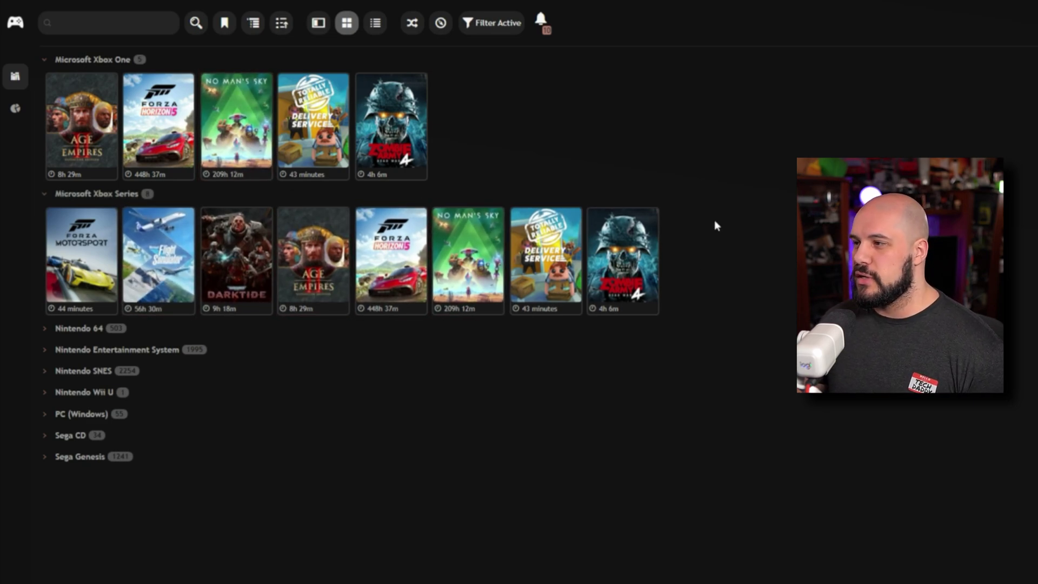
mouse_move(578, 255)
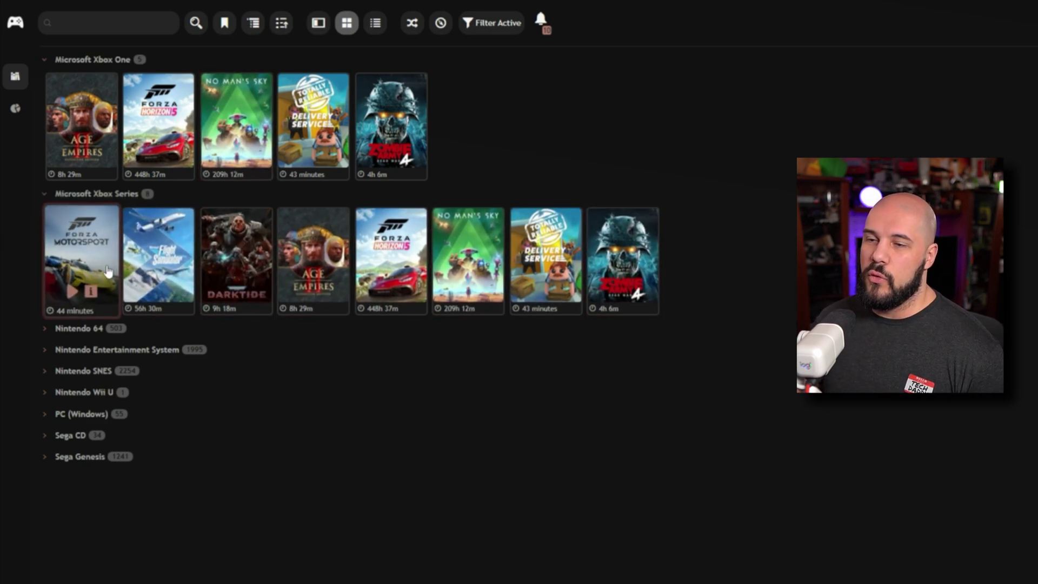
mouse_move(427, 260)
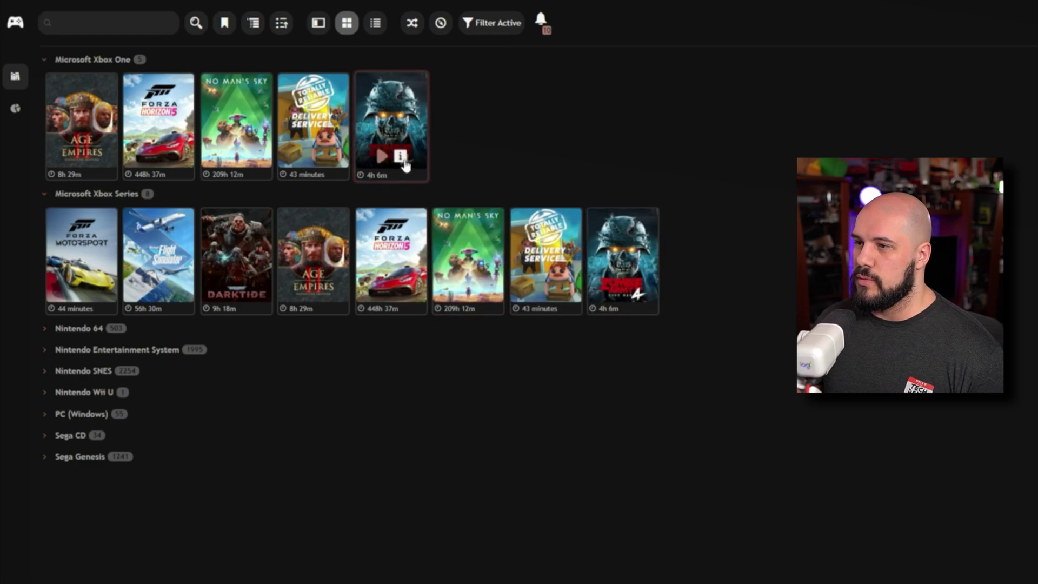
View the Nintendo 64 games and collapse that group again, and expand the PC (Windows) group
click(47, 328)
scroll(170, 355, down, 2)
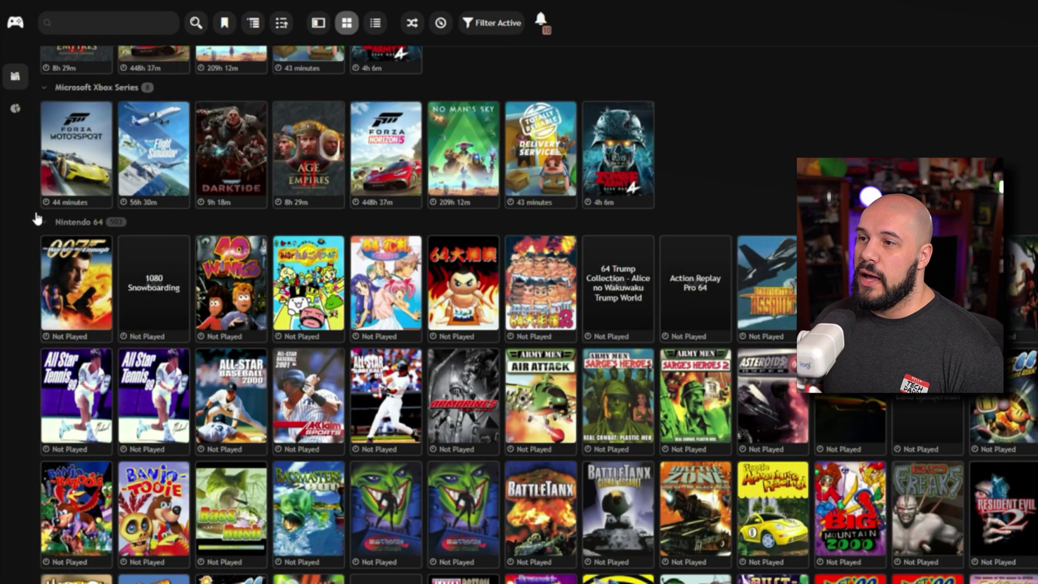
click(37, 220)
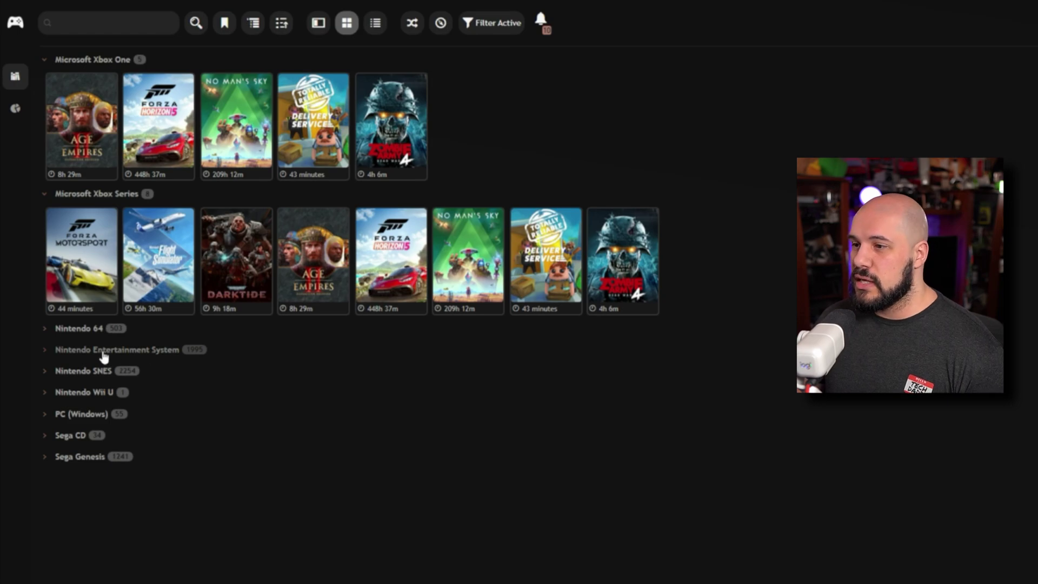
click(45, 417)
scroll(237, 476, down, 2)
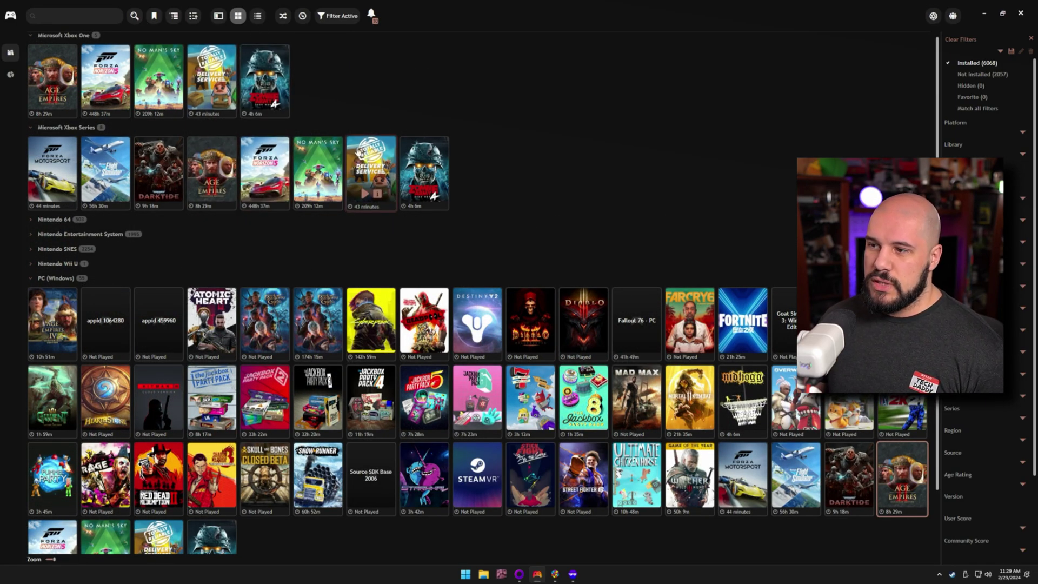
Hide and show the filter panel again, and examine the filter criteria it offers
click(258, 18)
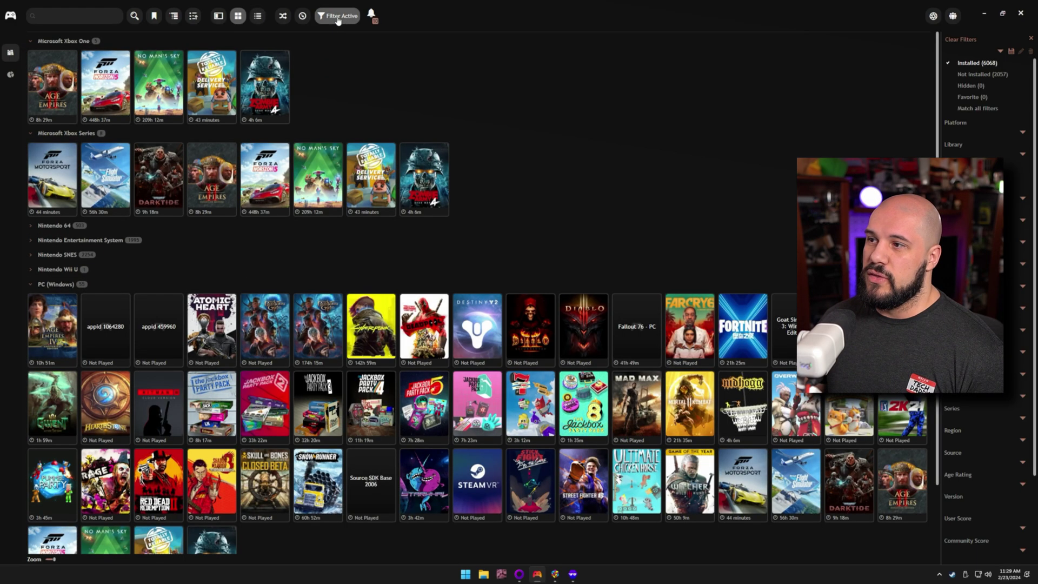
click(338, 16)
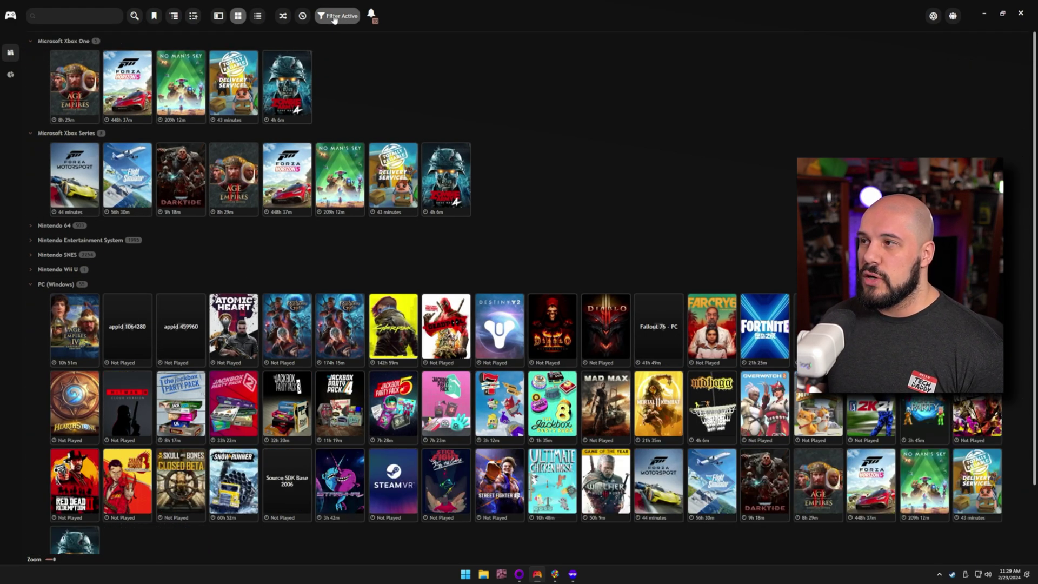
click(335, 17)
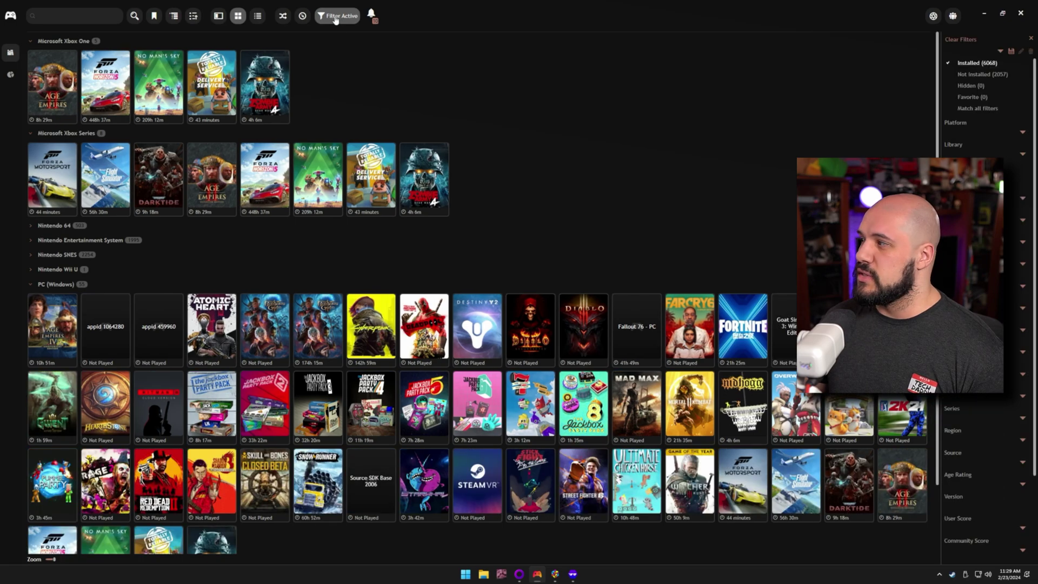
scroll(978, 108, down, 3)
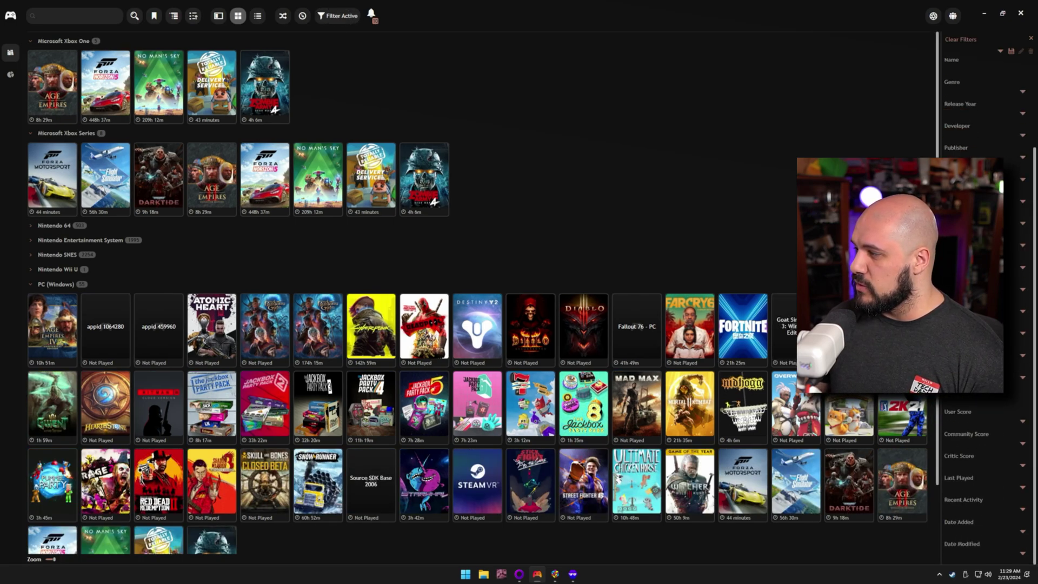
scroll(985, 397, up, 3)
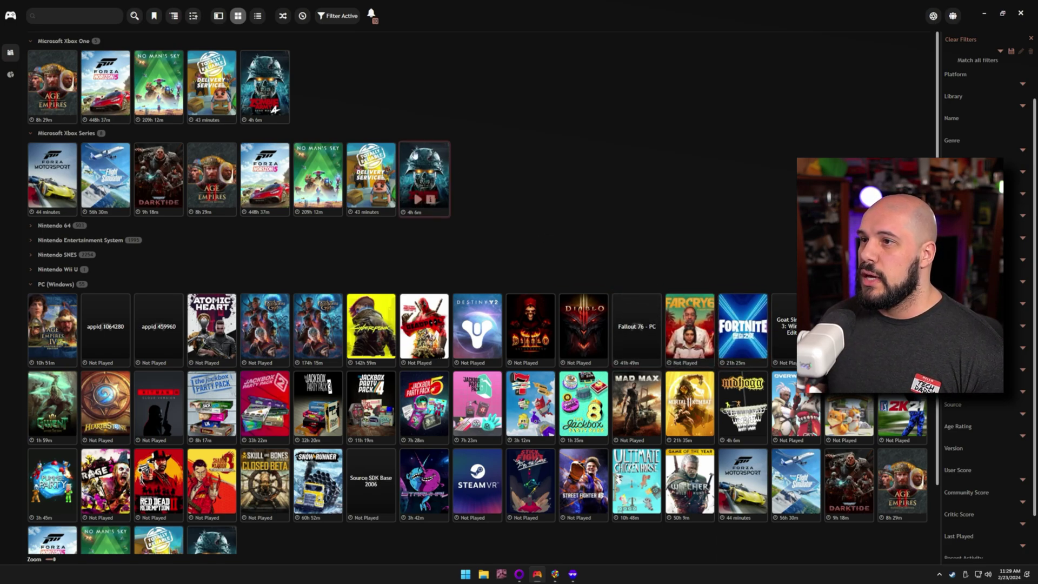
Open the add-ons manager and review the installed generic extensions, fullscreen themes, metadata sources and library integrations
mouse_move(265, 112)
click(8, 16)
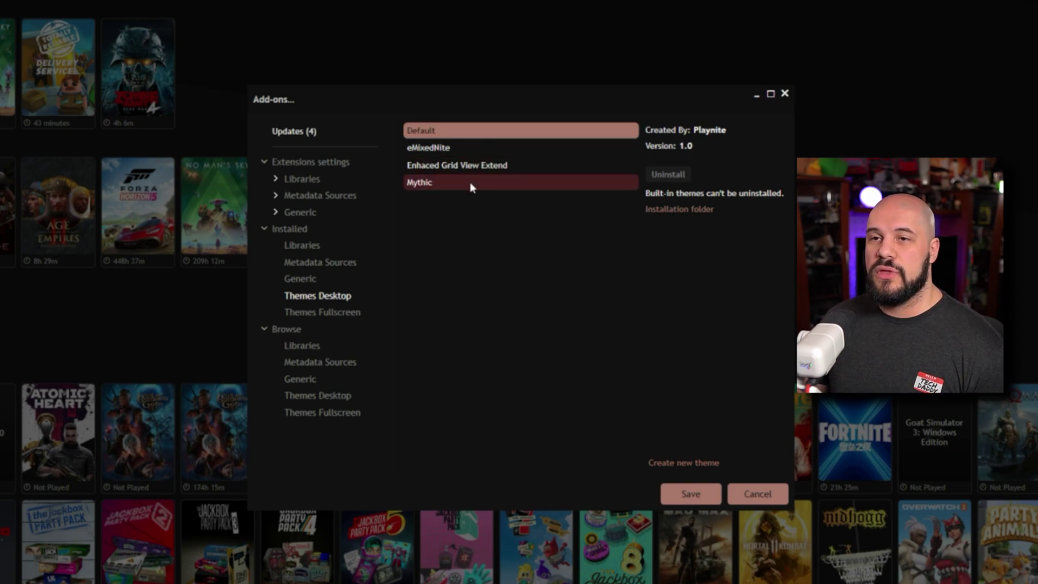
click(328, 280)
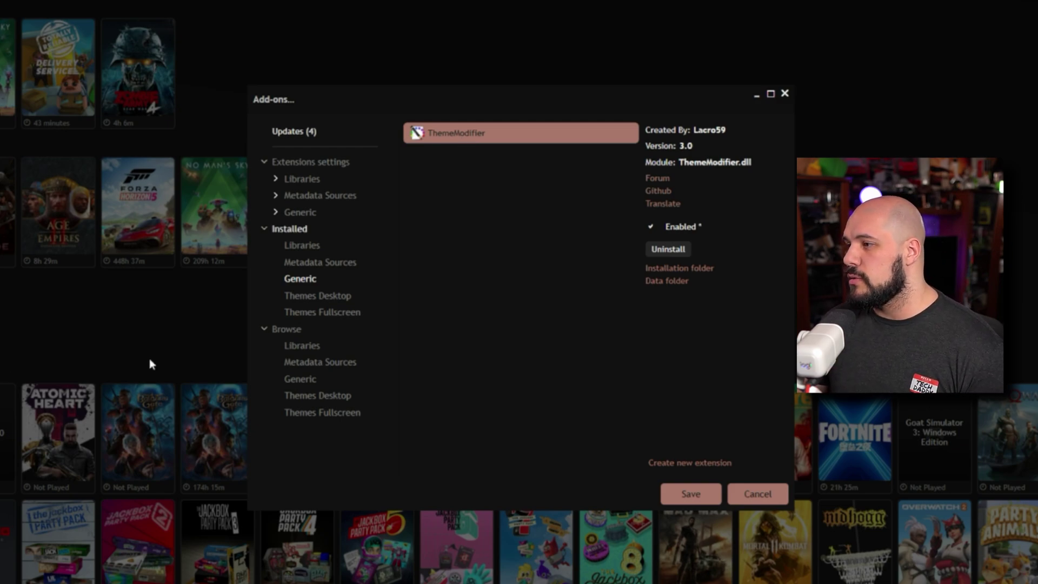
click(350, 315)
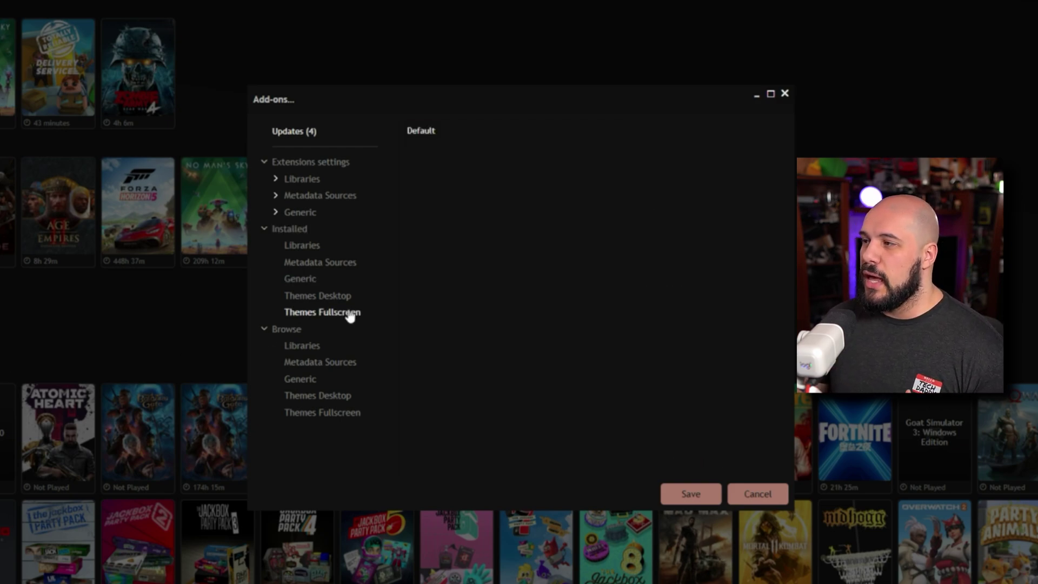
click(321, 264)
click(305, 248)
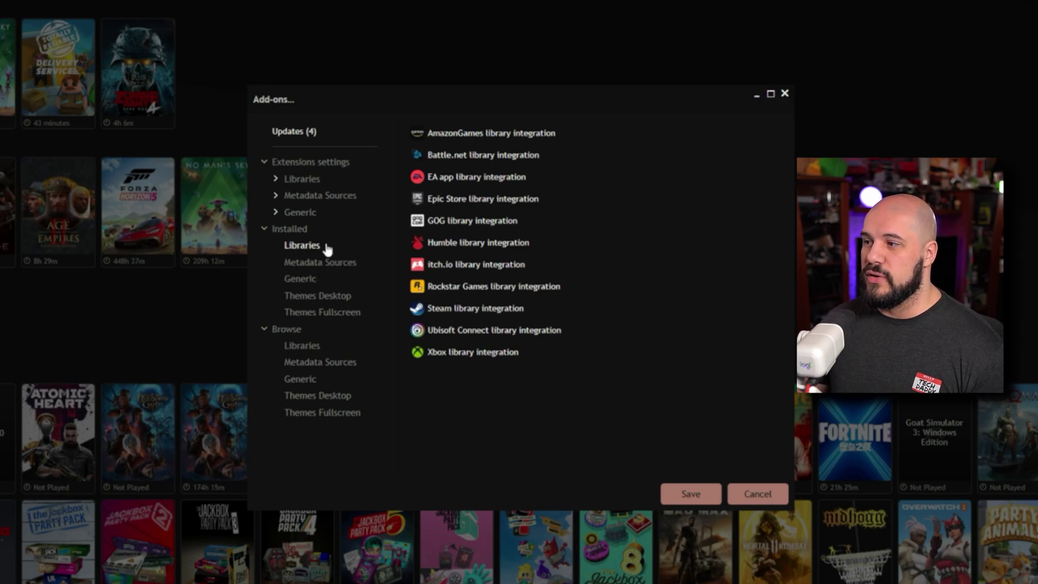
Browse the catalogue of library integrations available for Playnite
click(296, 332)
click(298, 344)
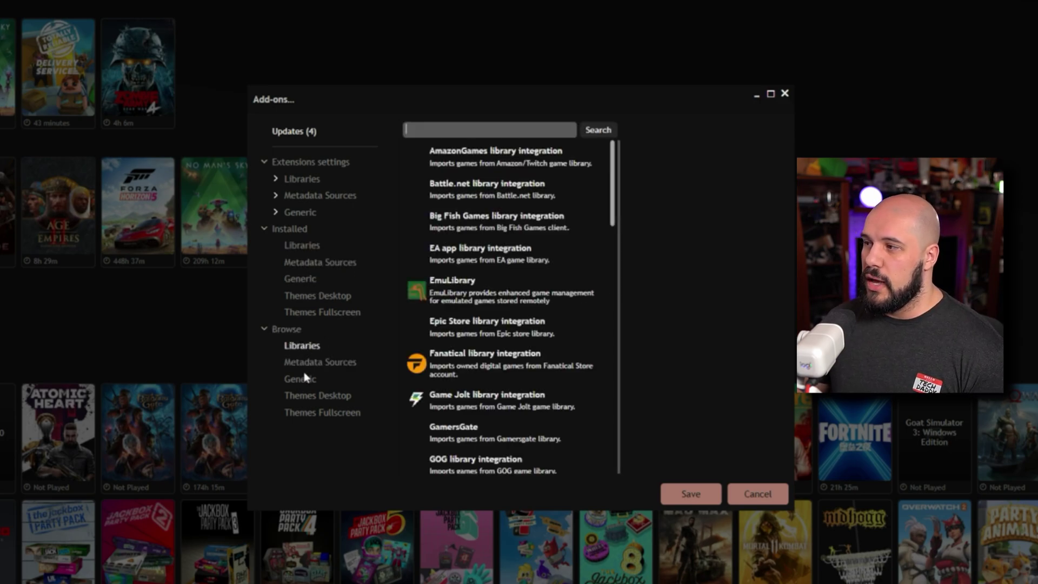
scroll(523, 255, down, 10)
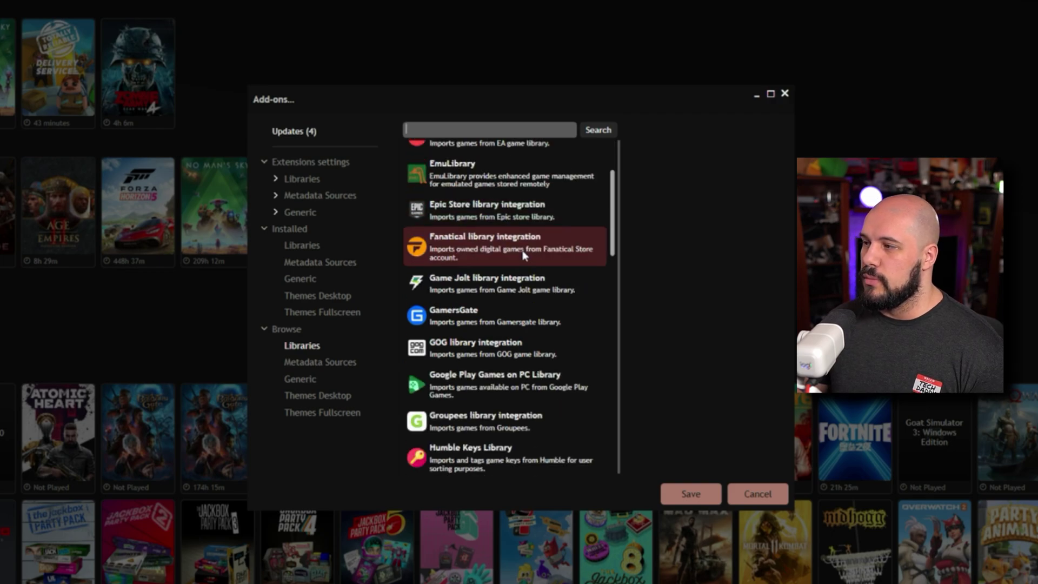
scroll(523, 255, down, 6)
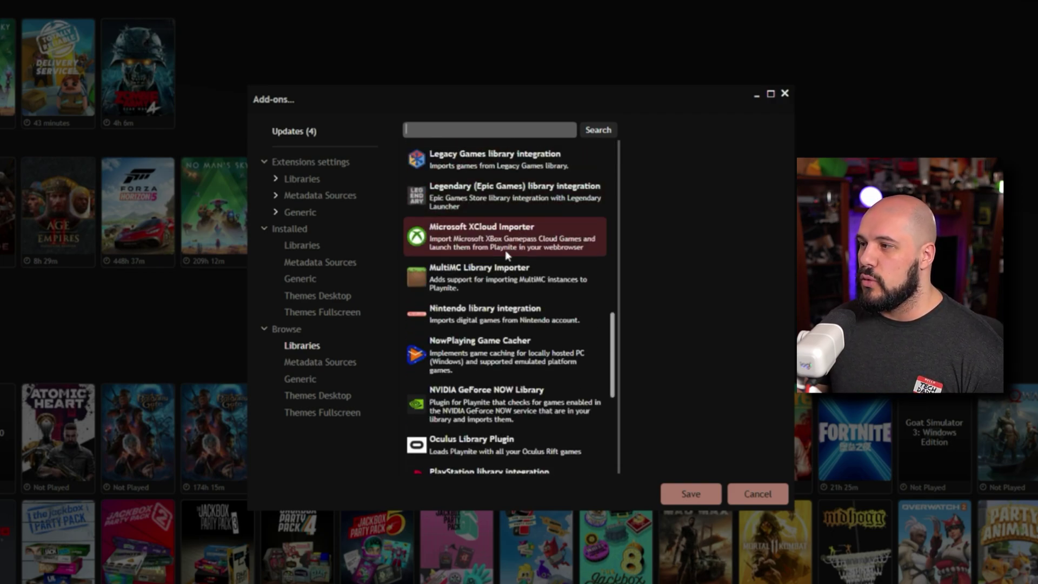
Review the installed library integrations and browse the catalogue of generic extensions available for Playnite
click(302, 246)
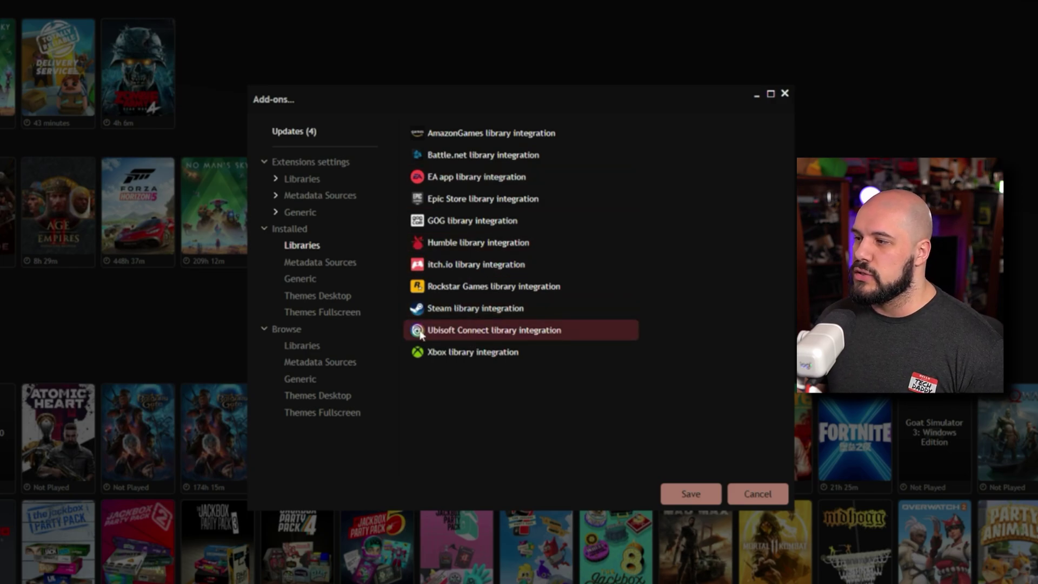
click(301, 379)
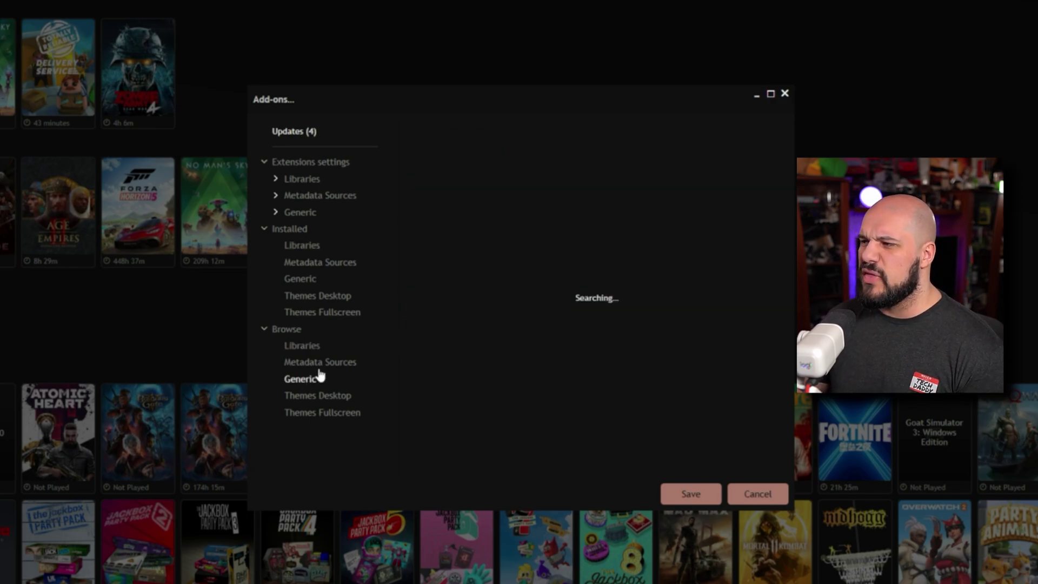
scroll(500, 339, down, 1)
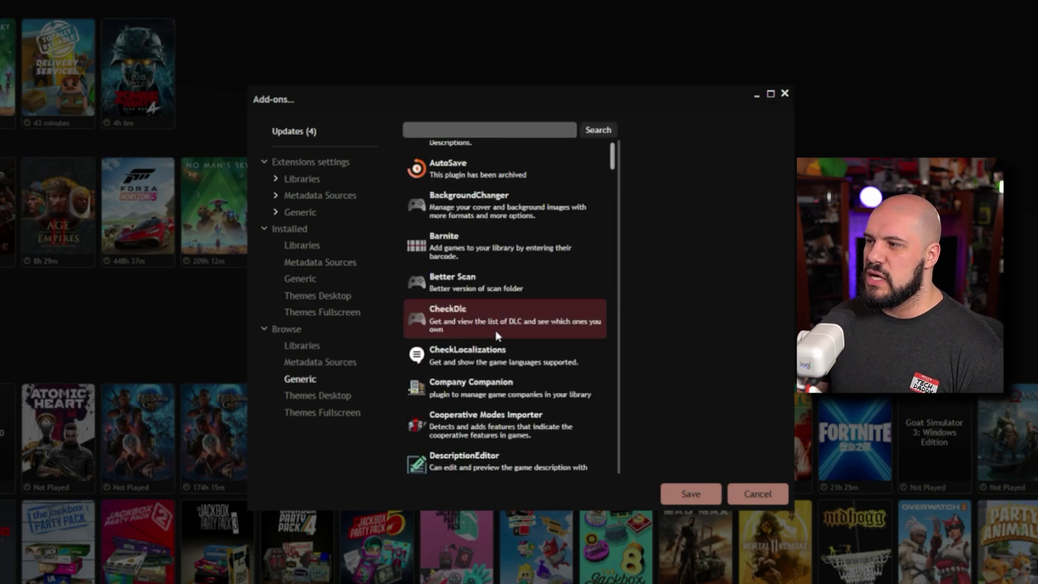
scroll(495, 330, down, 12)
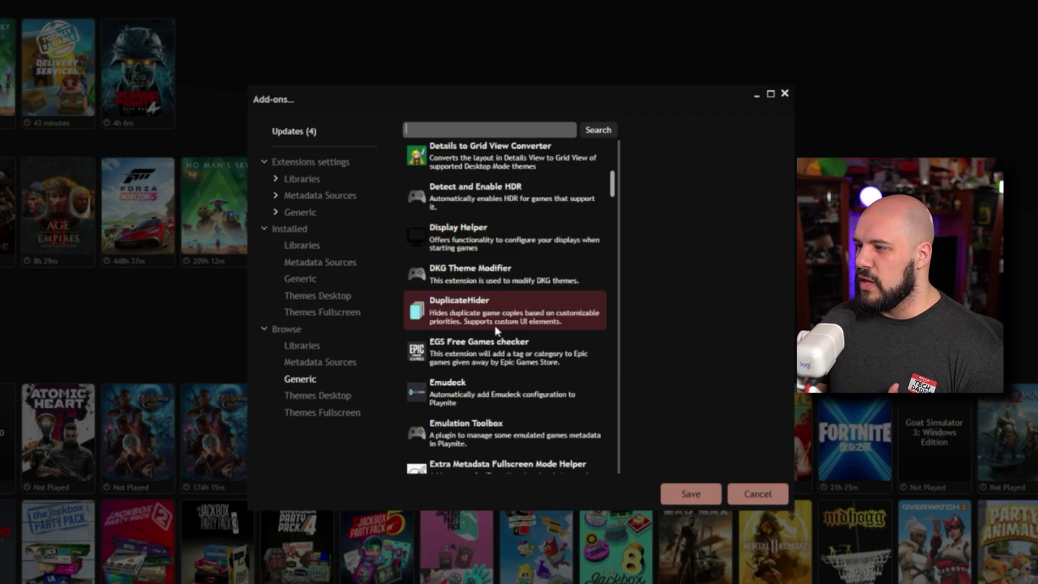
scroll(495, 325, down, 5)
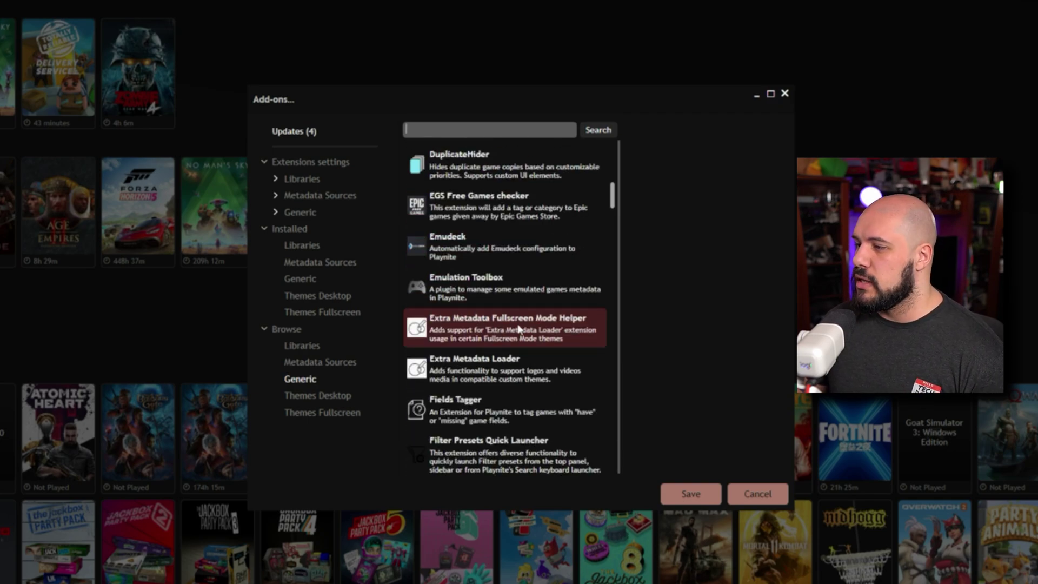
scroll(519, 328, down, 6)
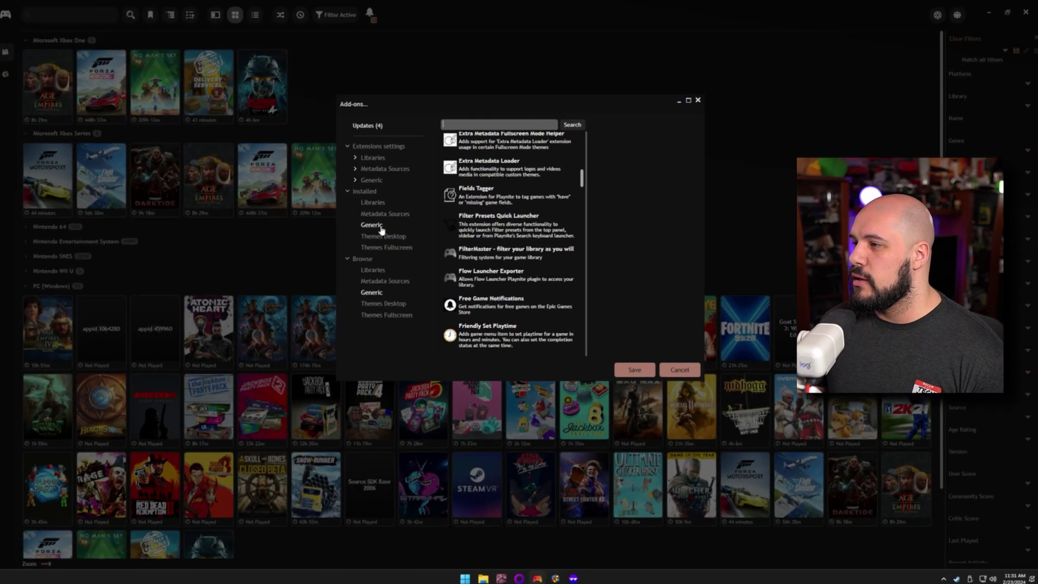
Close the add-ons manager and look over the game library grouped by platform
click(300, 278)
click(696, 101)
scroll(380, 122, down, 2)
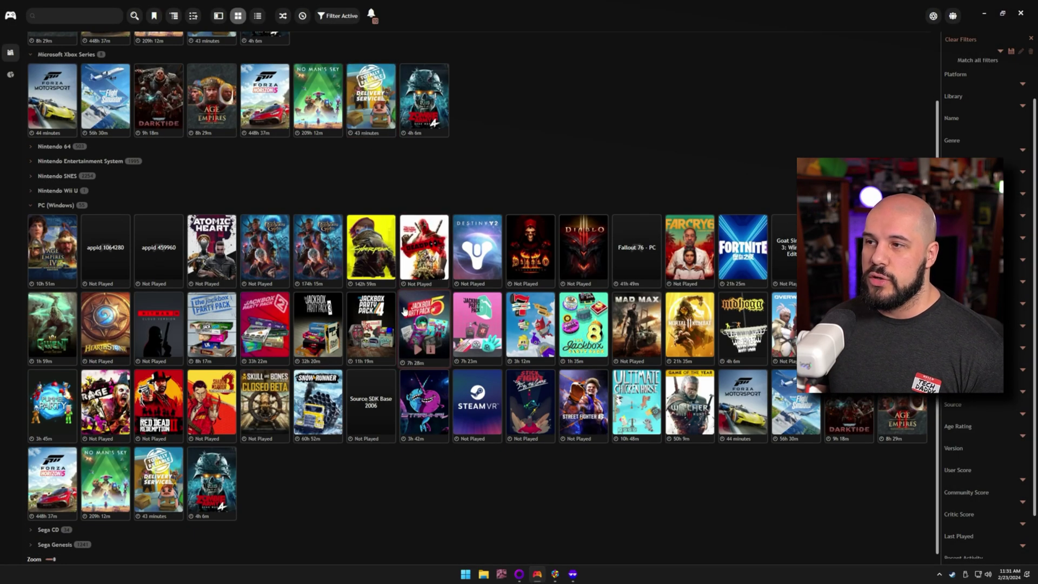
scroll(382, 188, up, 2)
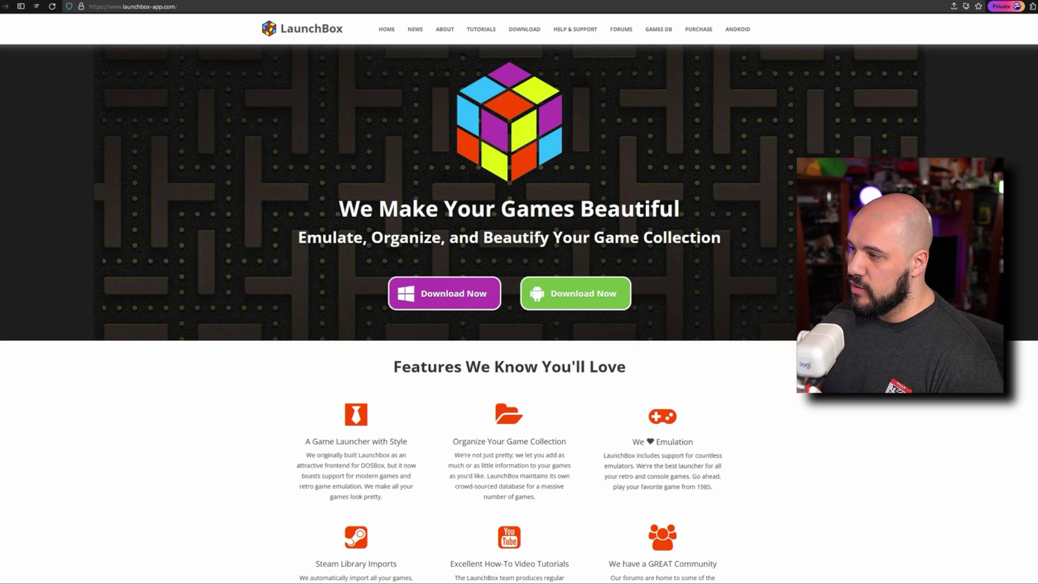
Look over the features on the LaunchBox website, and show the Windows games under Computers in the LaunchBox app
scroll(459, 316, down, 2)
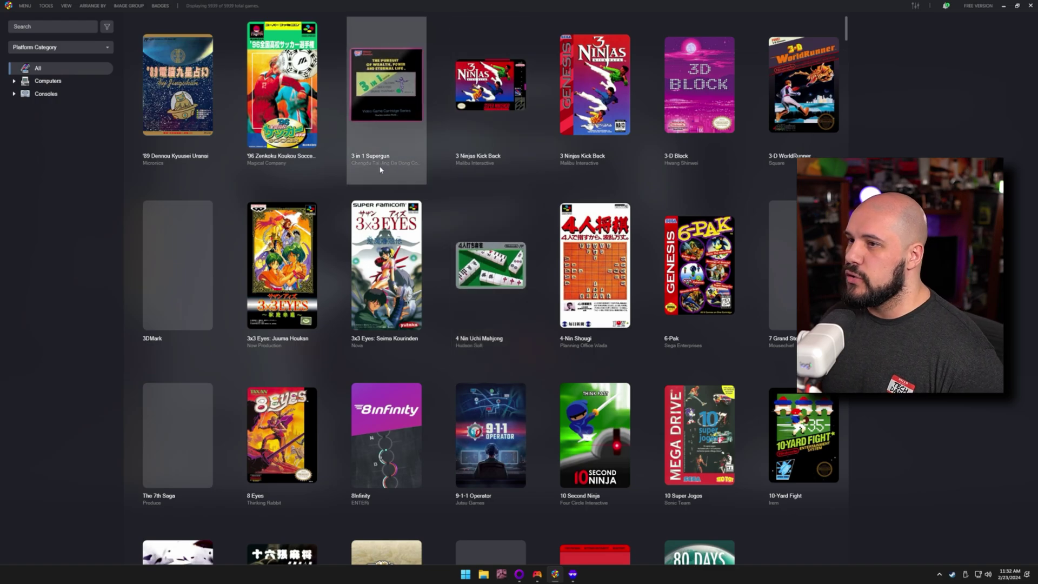
click(14, 82)
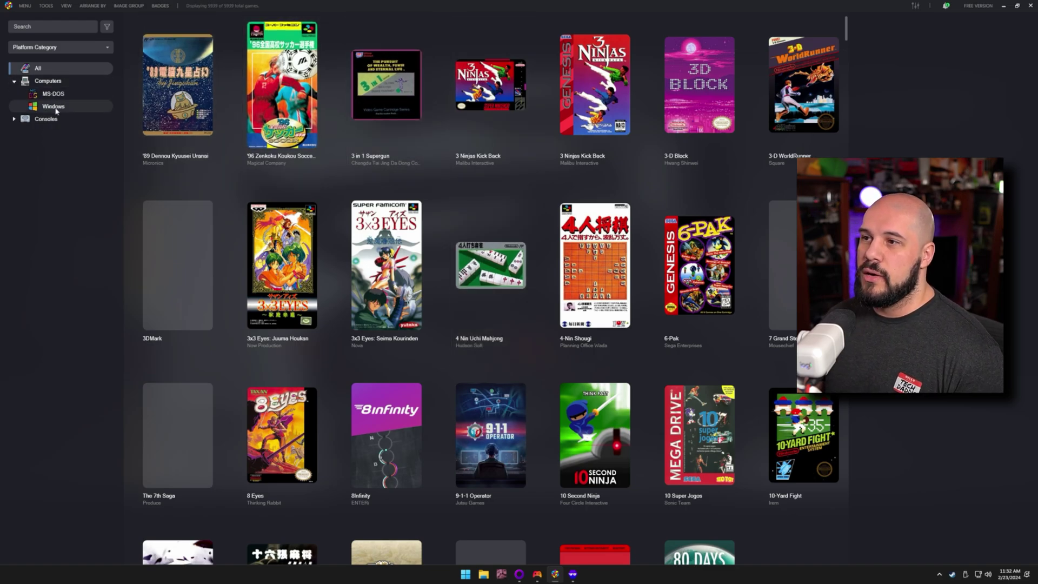
click(53, 105)
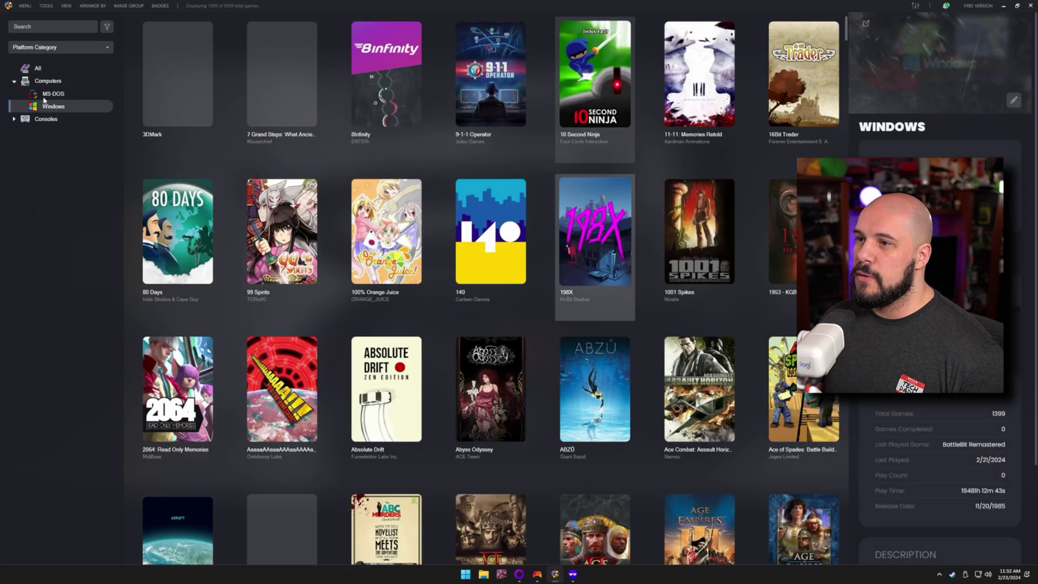
scroll(24, 103, down, 1)
Show the Nintendo Entertainment System games under Consoles and browse their box art
click(14, 119)
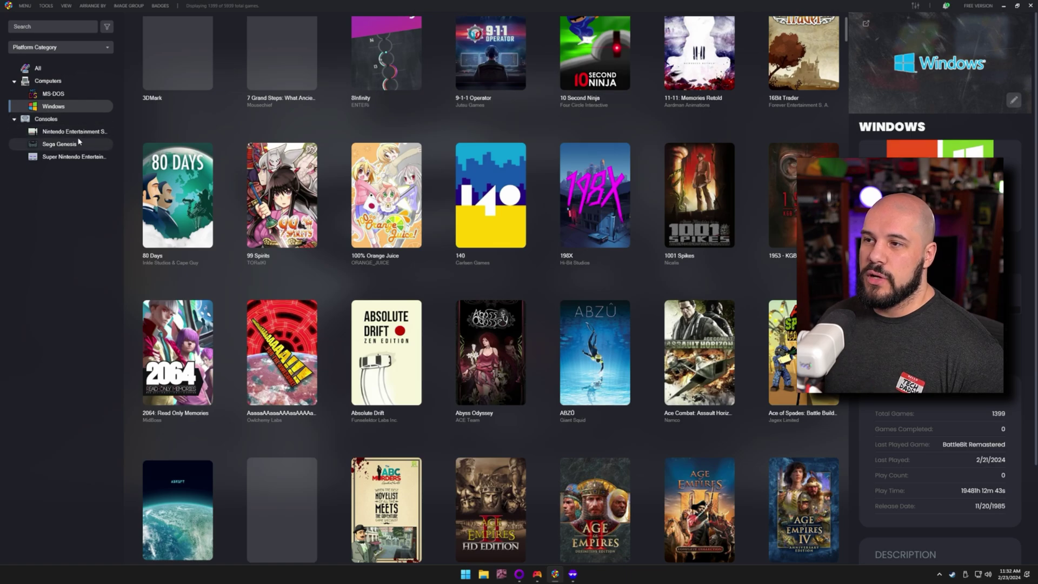
click(70, 132)
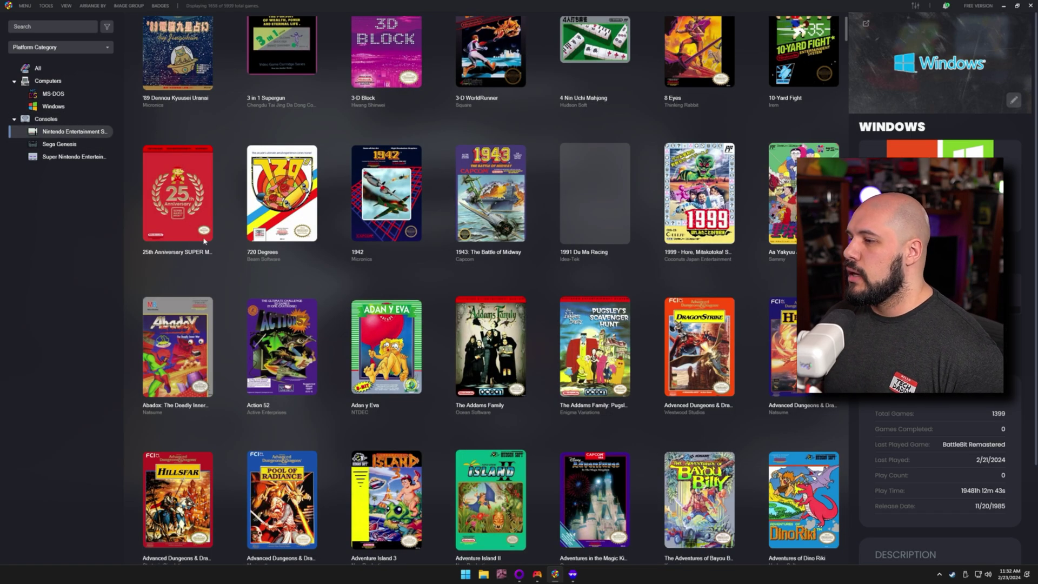
scroll(354, 321, down, 5)
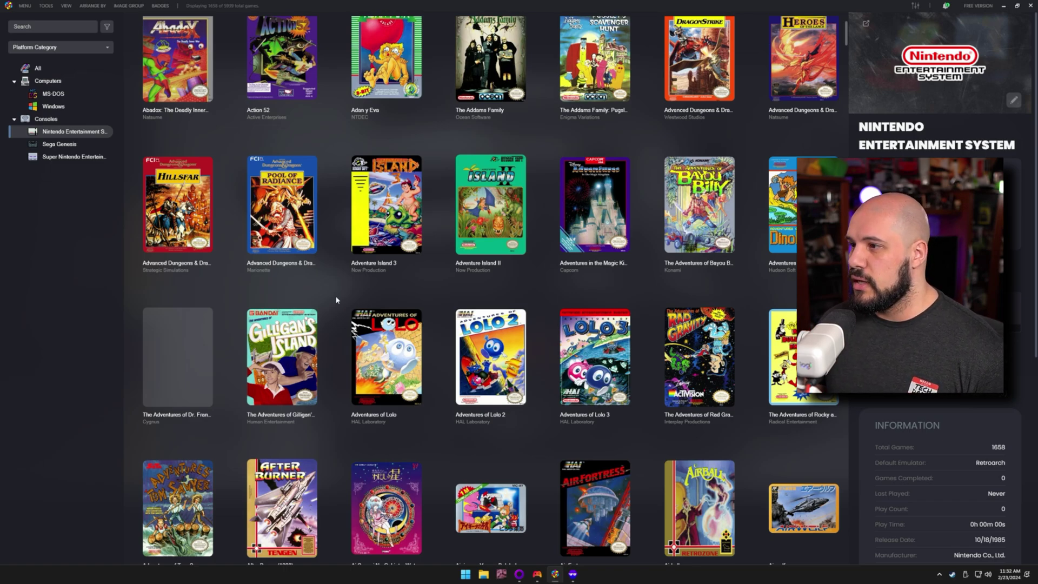
scroll(327, 302, down, 6)
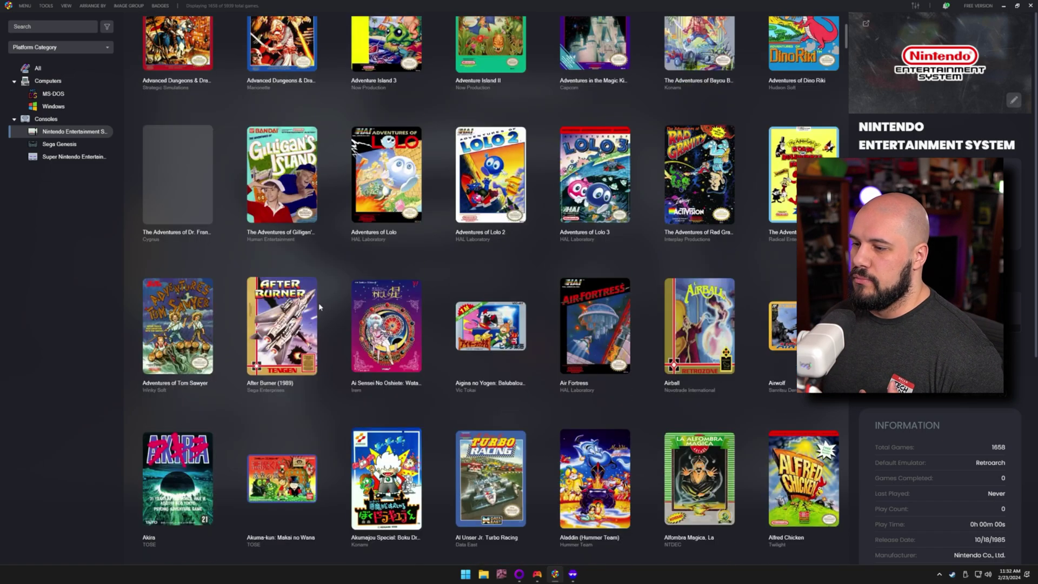
scroll(319, 306, down, 1)
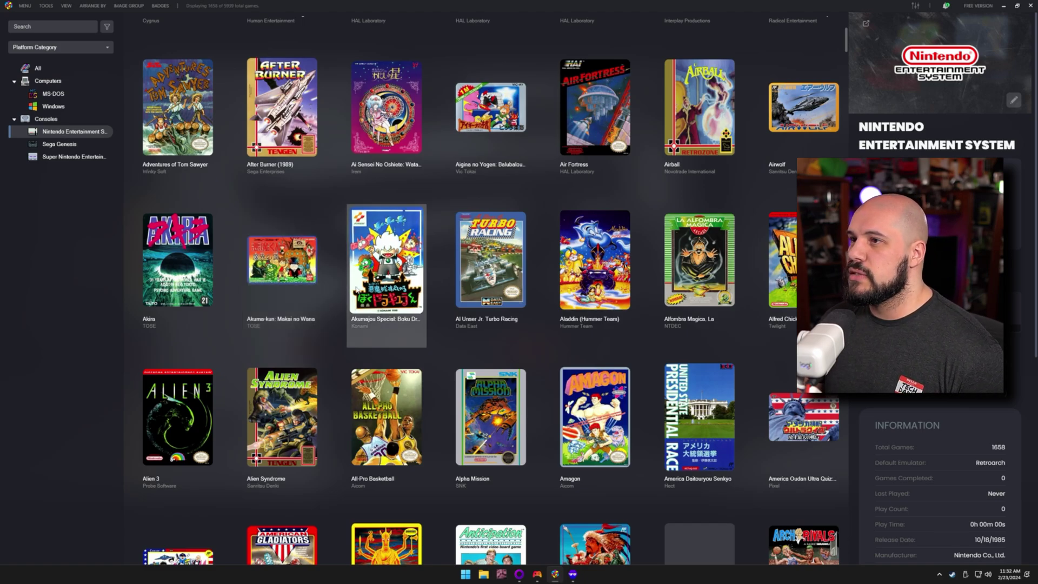
scroll(357, 289, up, 3)
scroll(357, 282, up, 6)
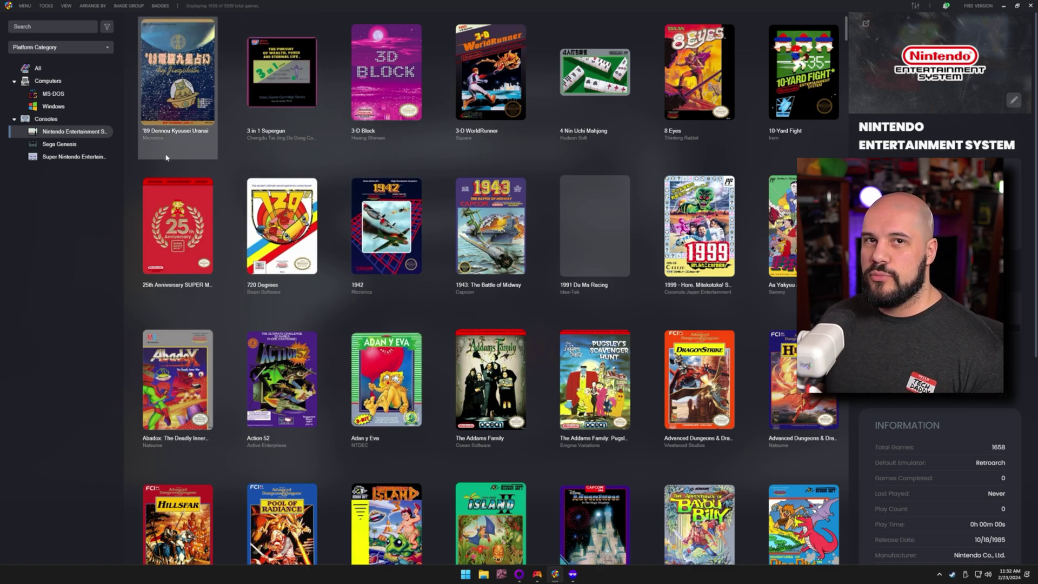
Start the wizard for importing ROM files and proceed to its file selection page
click(44, 6)
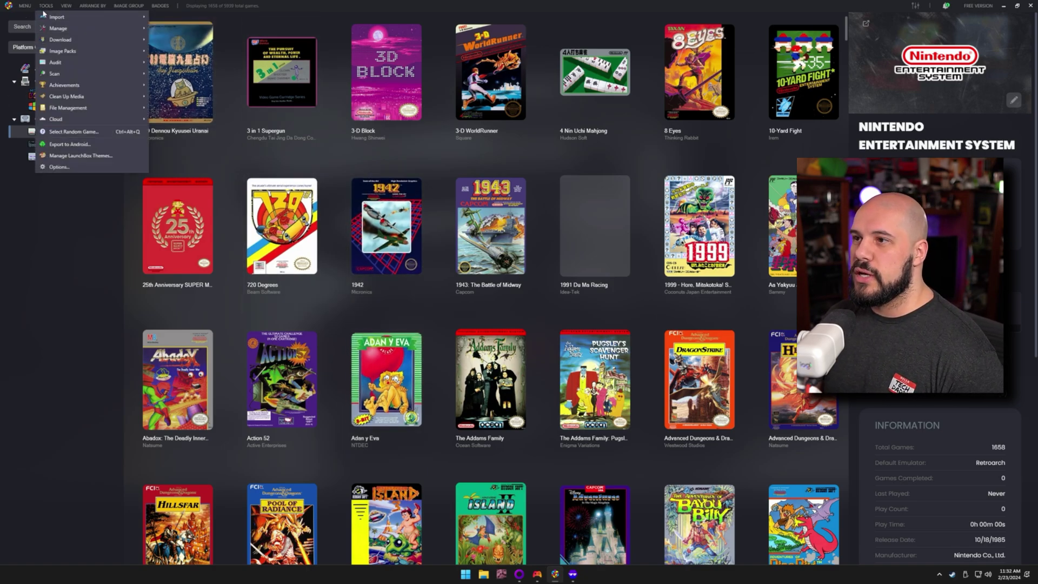
mouse_move(57, 19)
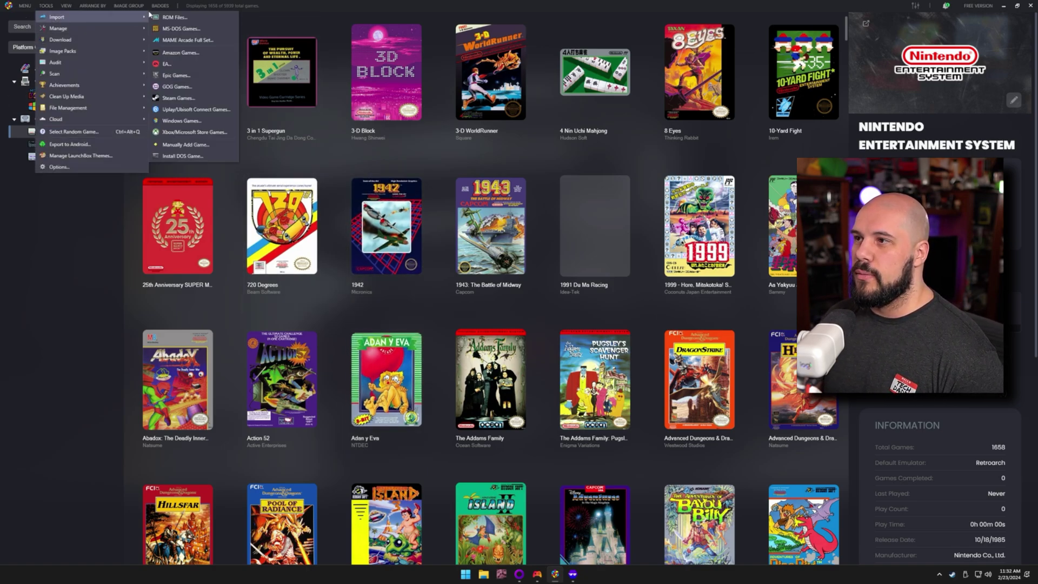
click(186, 19)
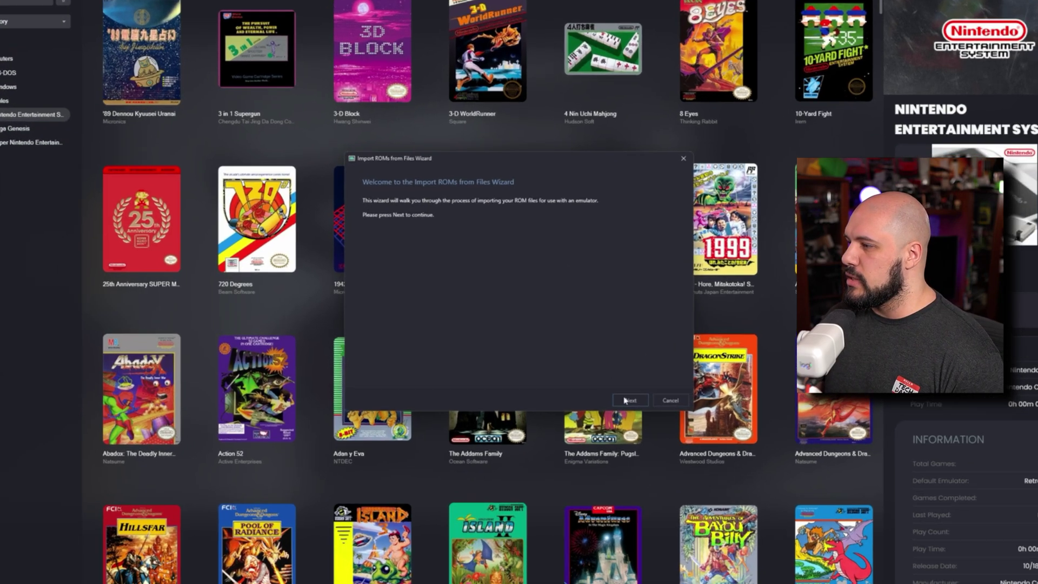
click(621, 390)
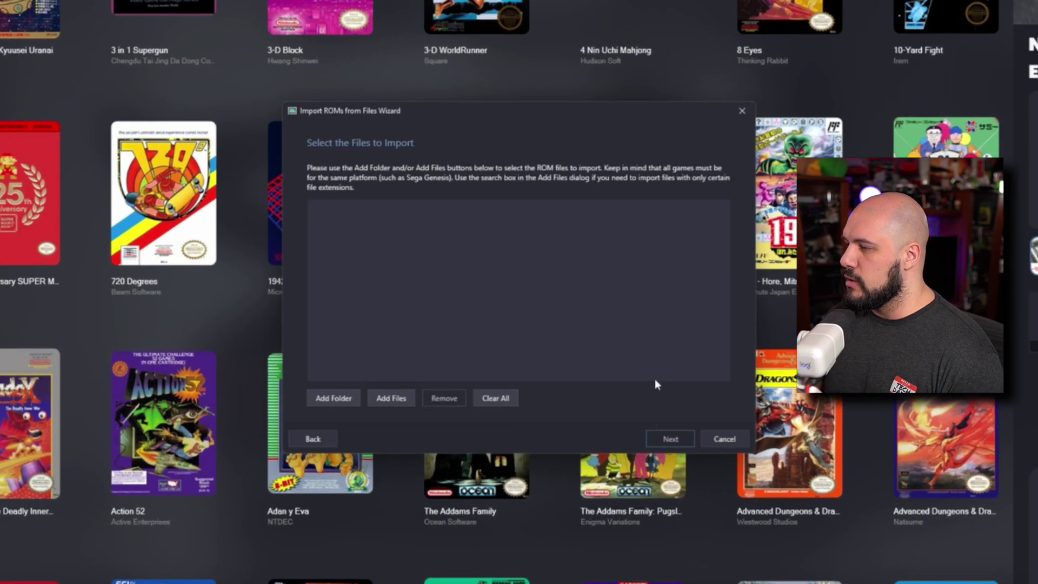
Add the n64 folder inside the roms folder as the source to import, and accept the file selection
click(333, 398)
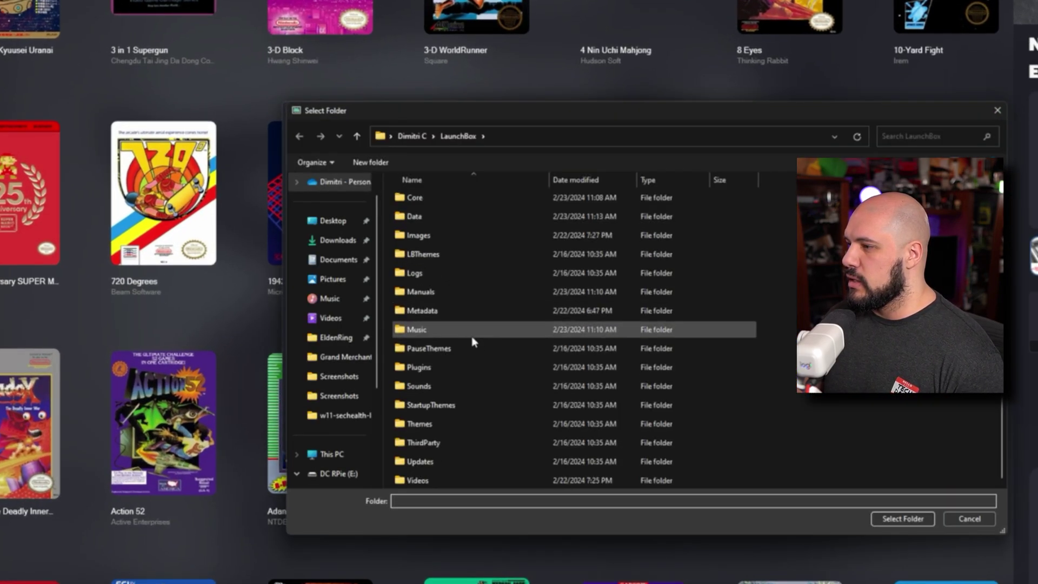
click(424, 136)
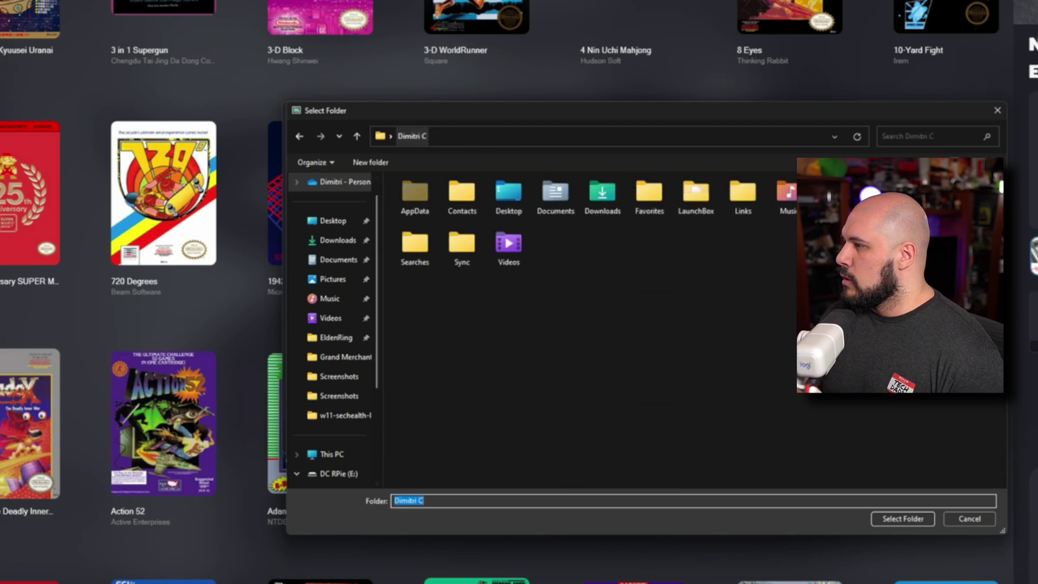
text(roms)
key(Return)
scroll(496, 293, down, 8)
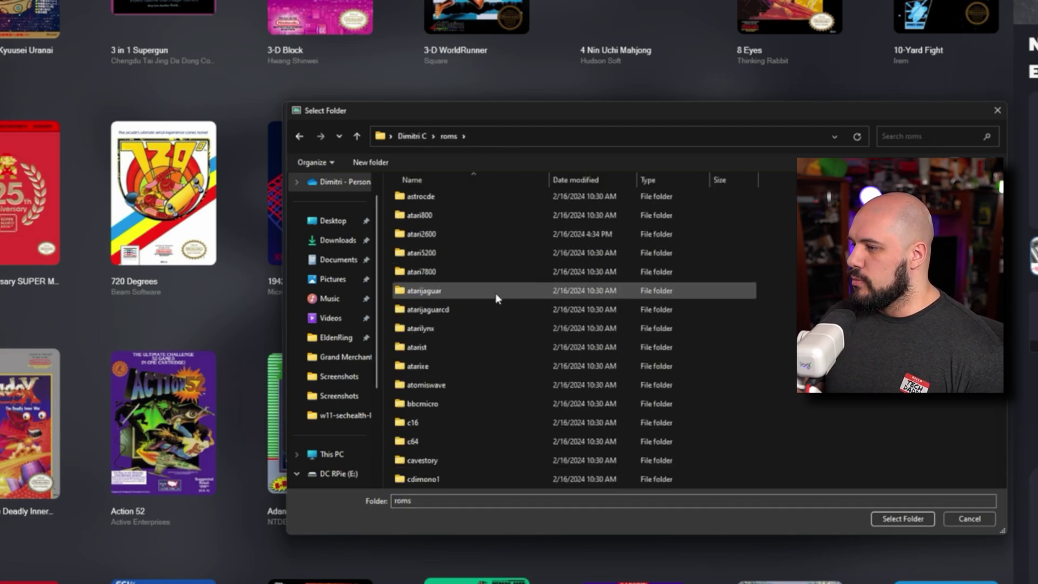
scroll(495, 293, down, 3)
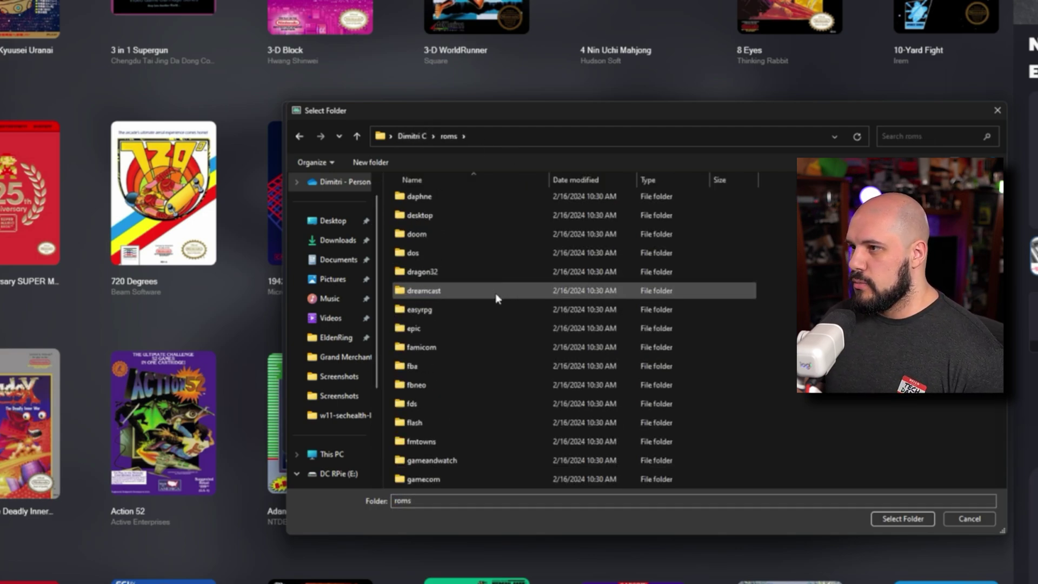
scroll(495, 293, down, 13)
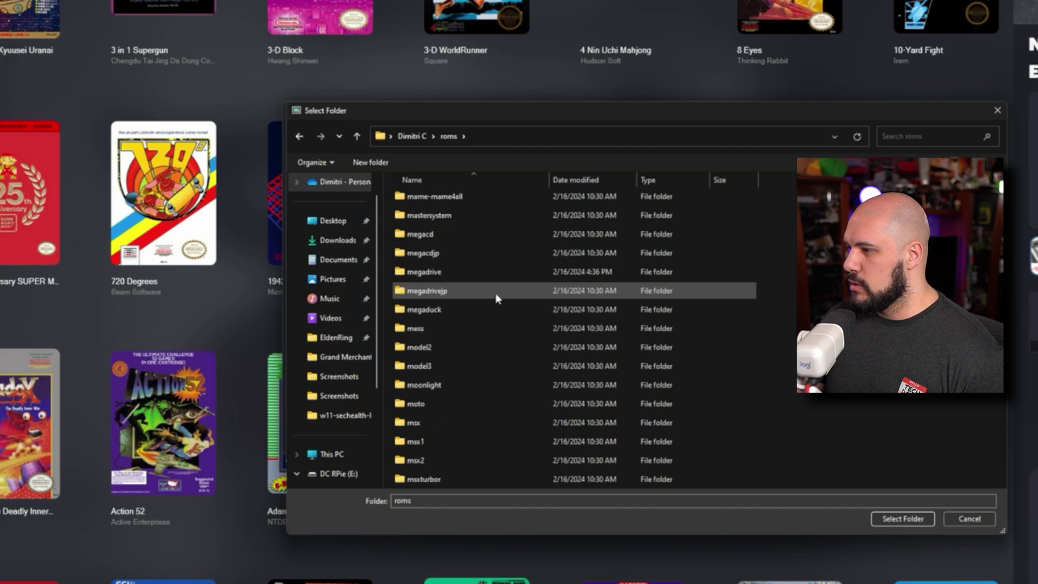
scroll(495, 293, down, 2)
click(444, 310)
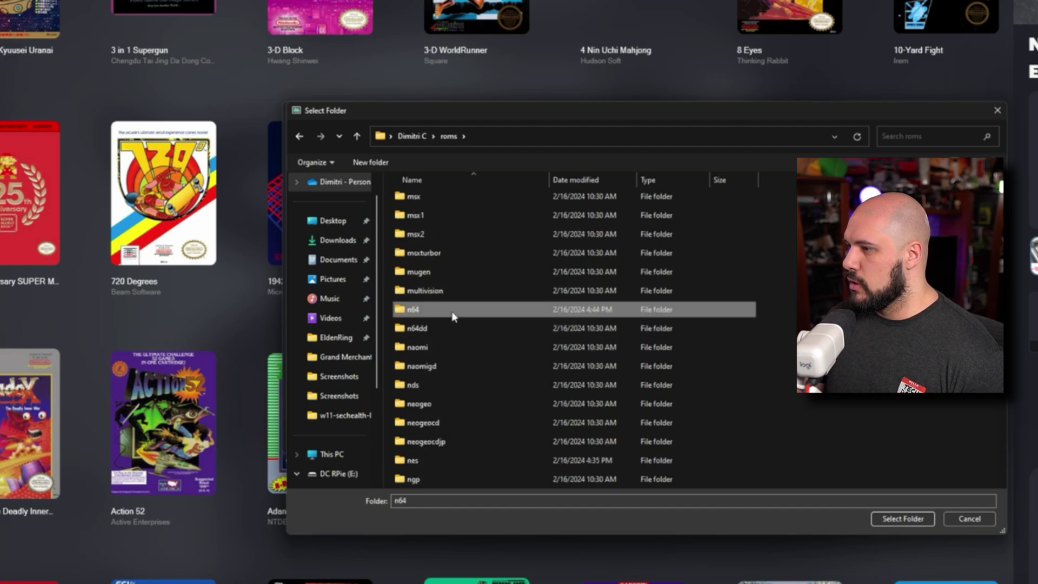
click(895, 518)
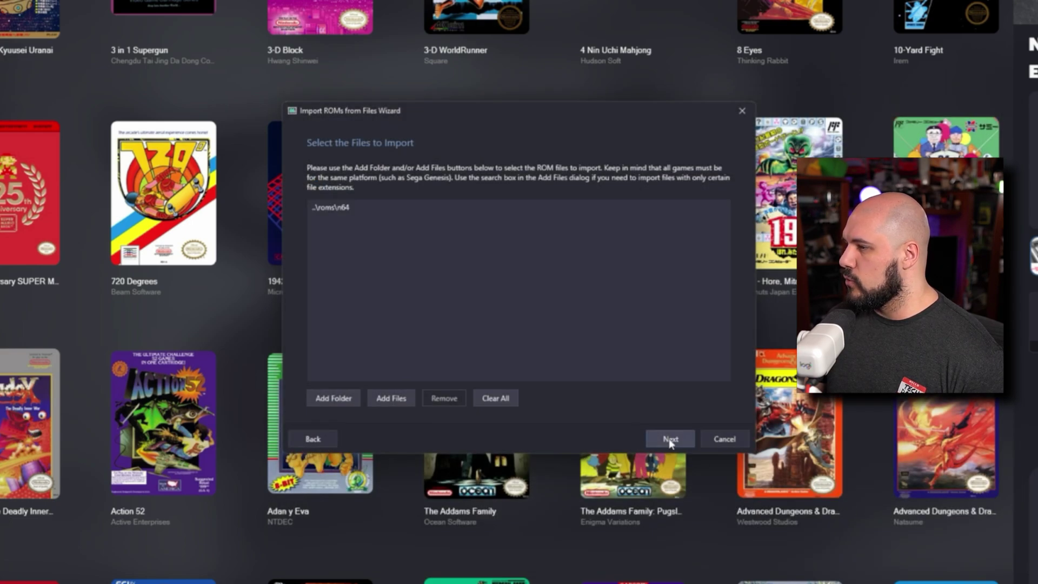
click(670, 441)
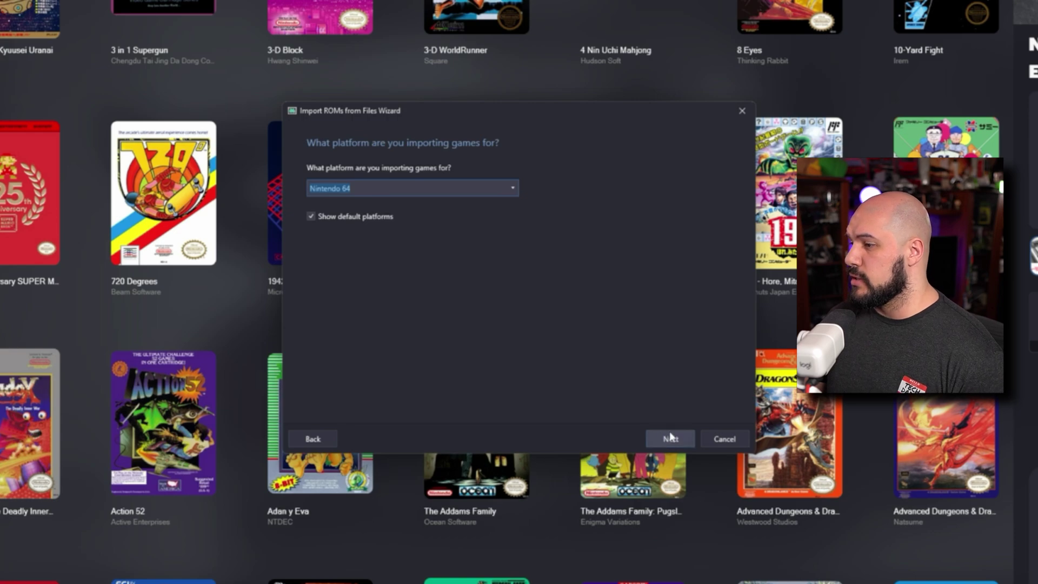
Accept Nintendo 64 as the platform and choose to use the ROM files in their current location
click(668, 439)
click(668, 441)
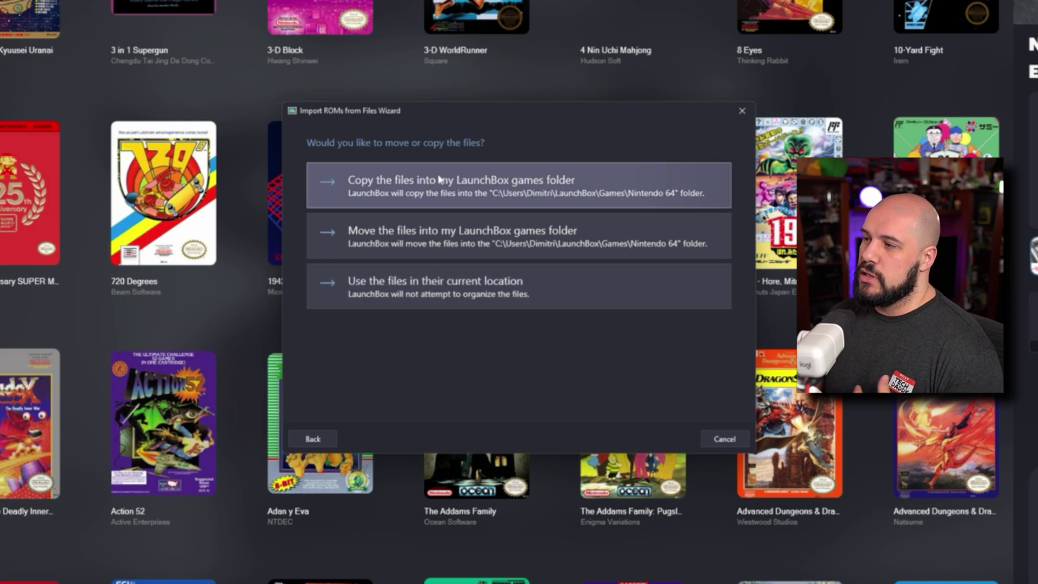
click(445, 294)
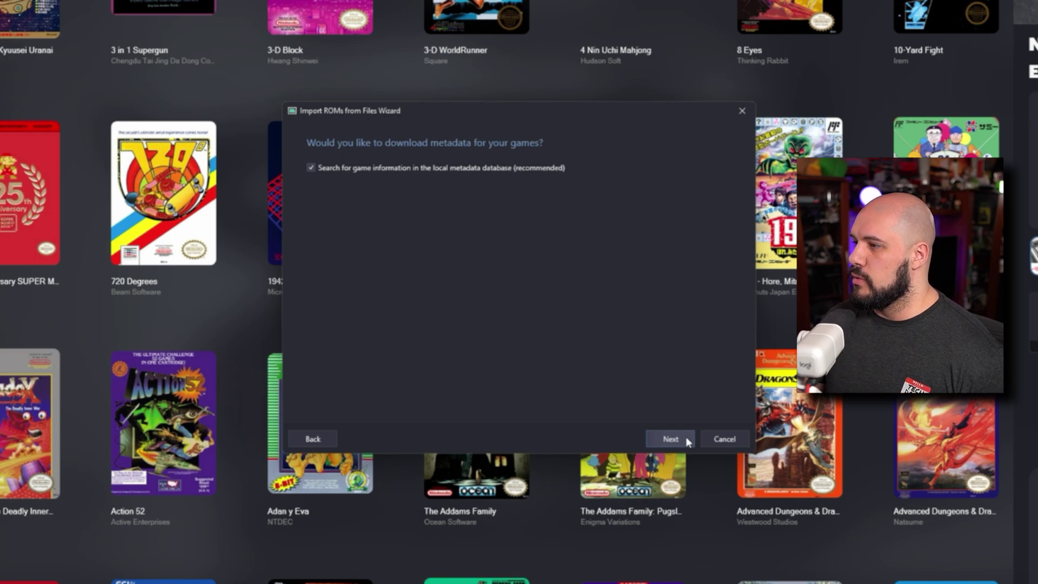
Accept the local metadata search and the preselected image types, and skip configuring EmuMovies
click(687, 441)
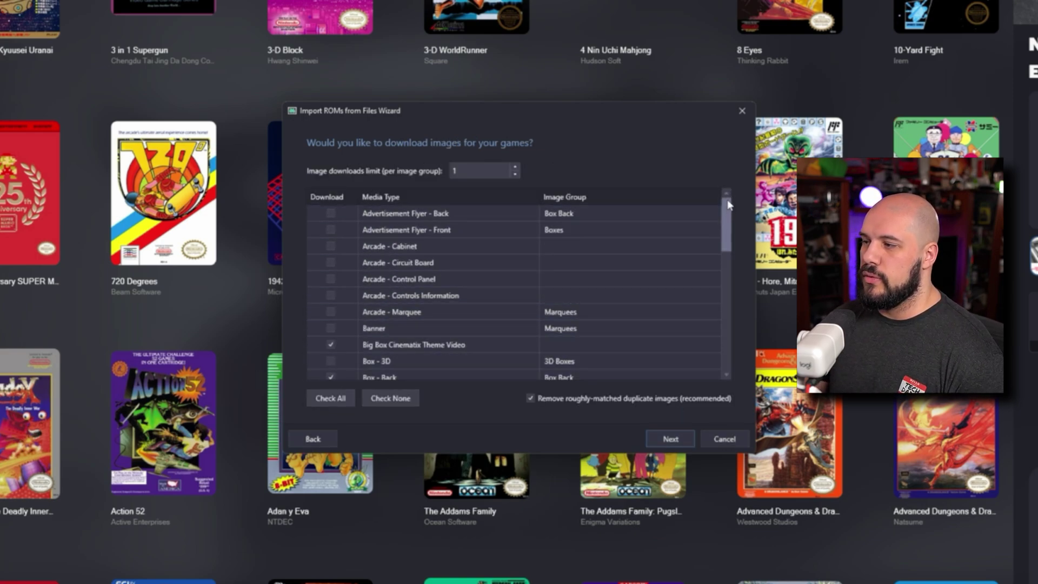
drag(728, 204, 719, 321)
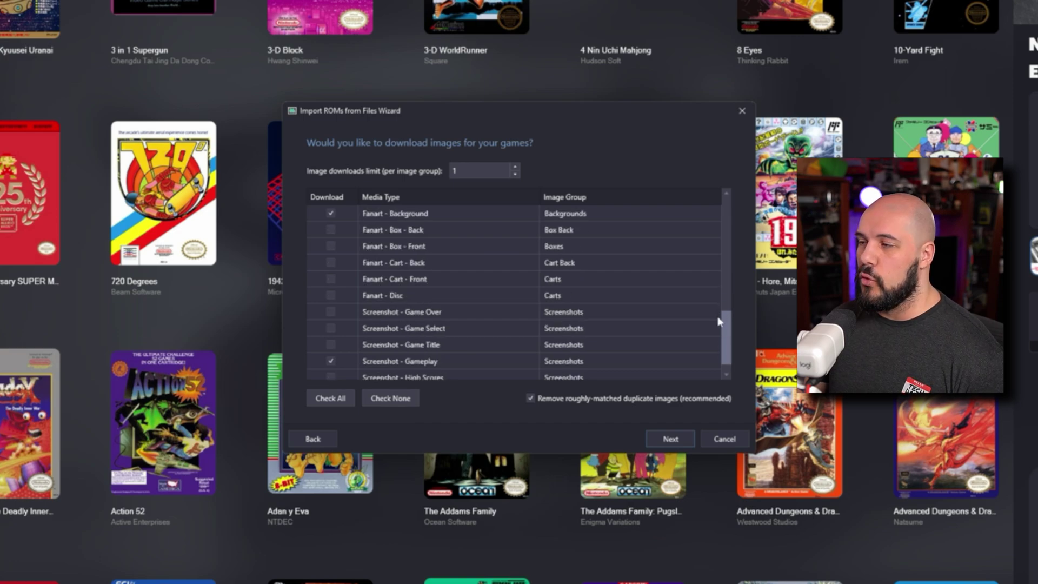
click(660, 441)
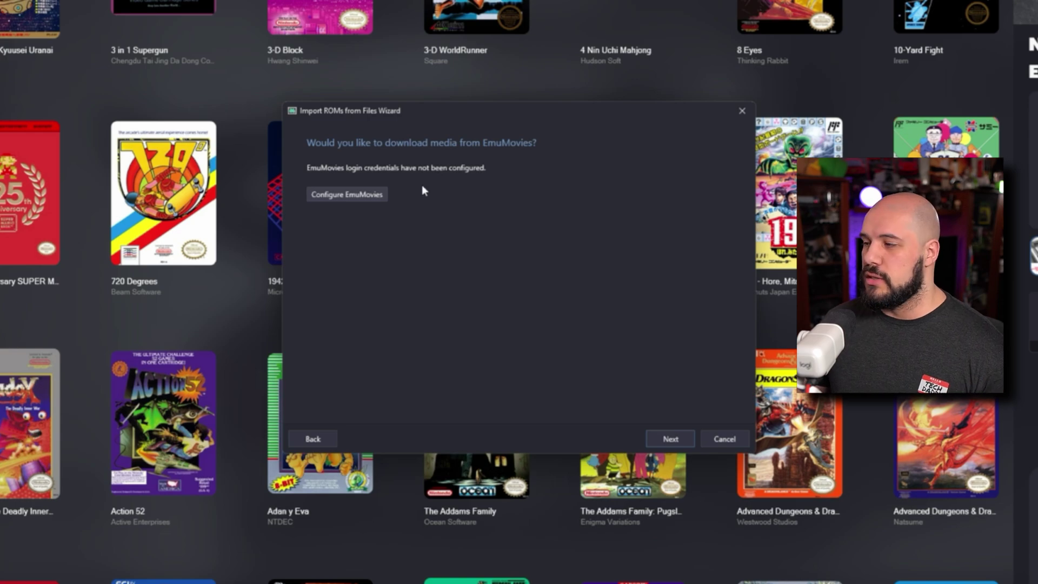
click(660, 443)
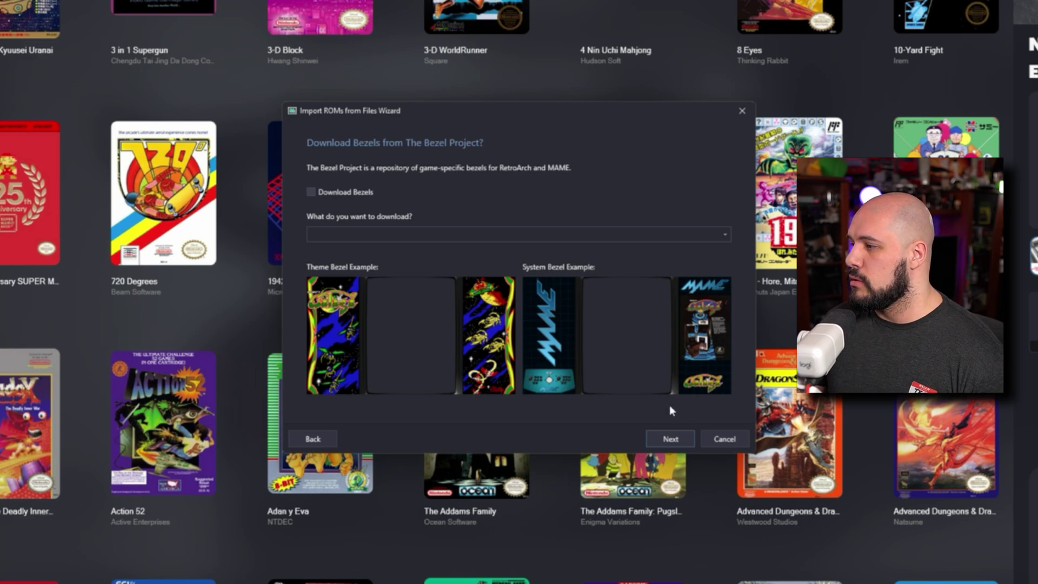
Complete the Nintendo 64 ROM import without bezels, keeping the preselected custom options and all listed games, and show the Nintendo 64 library
click(678, 442)
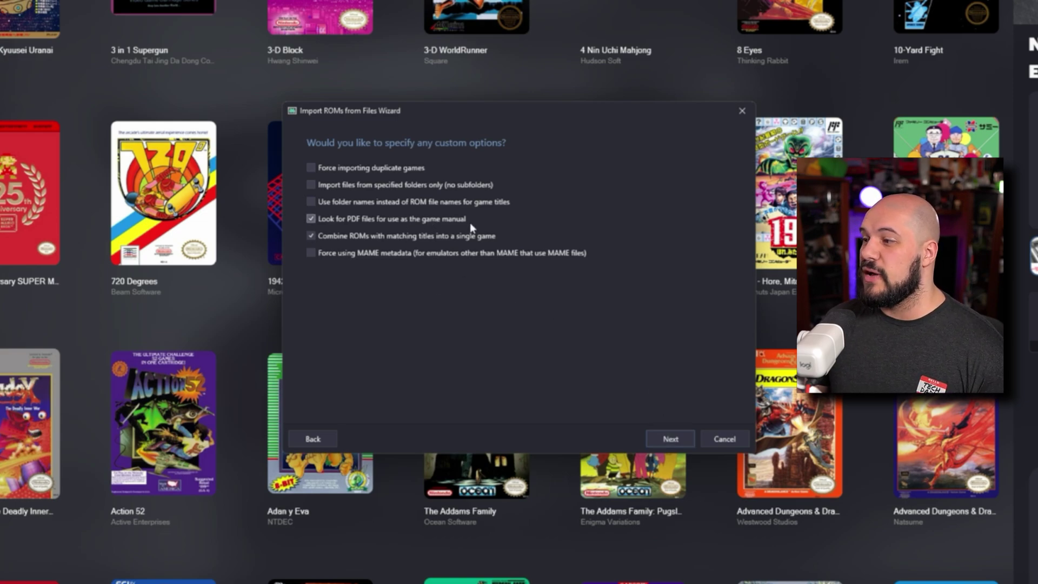
click(656, 438)
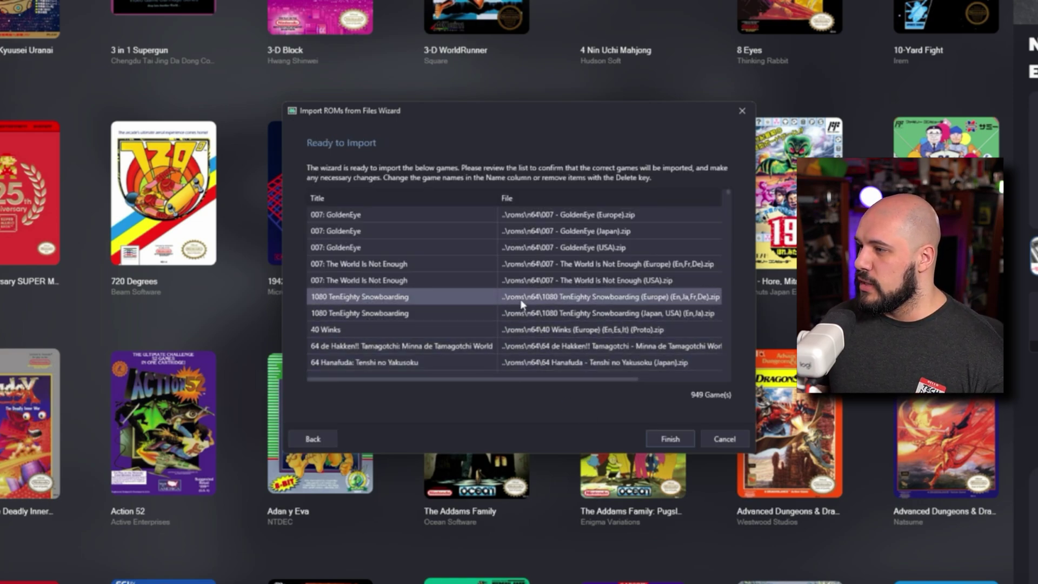
scroll(527, 287, down, 4)
scroll(530, 282, down, 15)
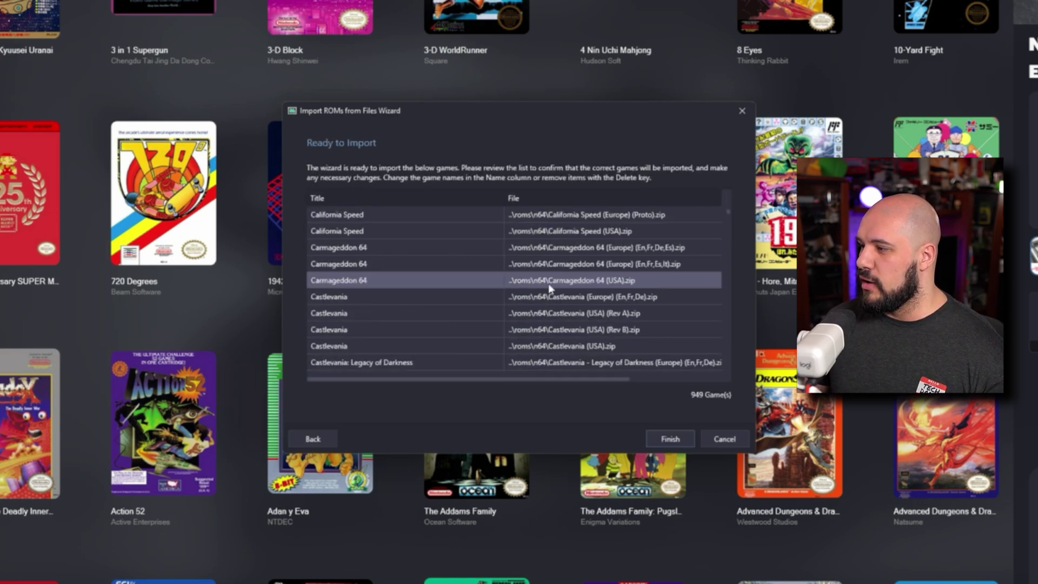
click(670, 439)
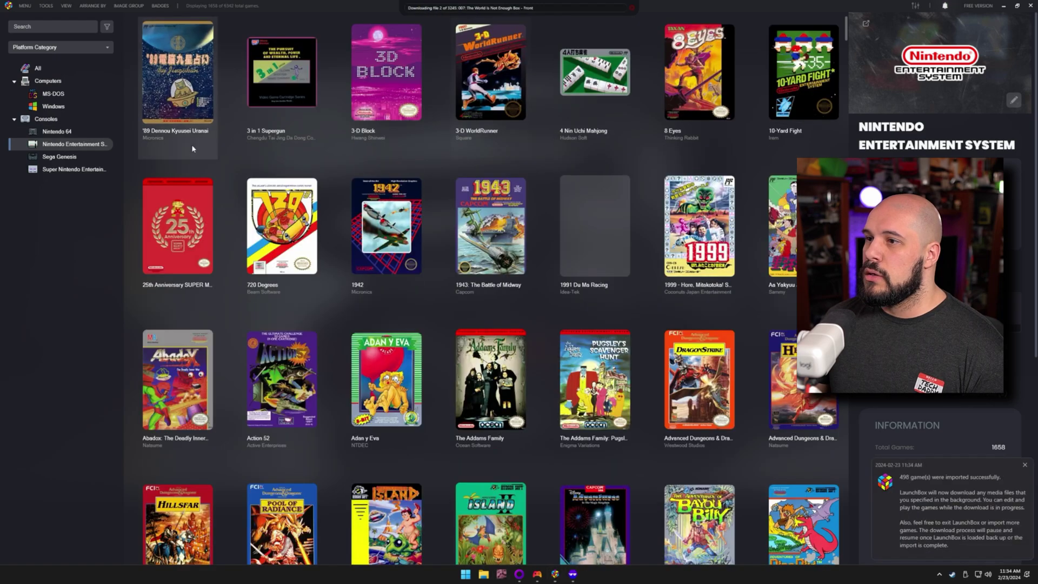
click(57, 132)
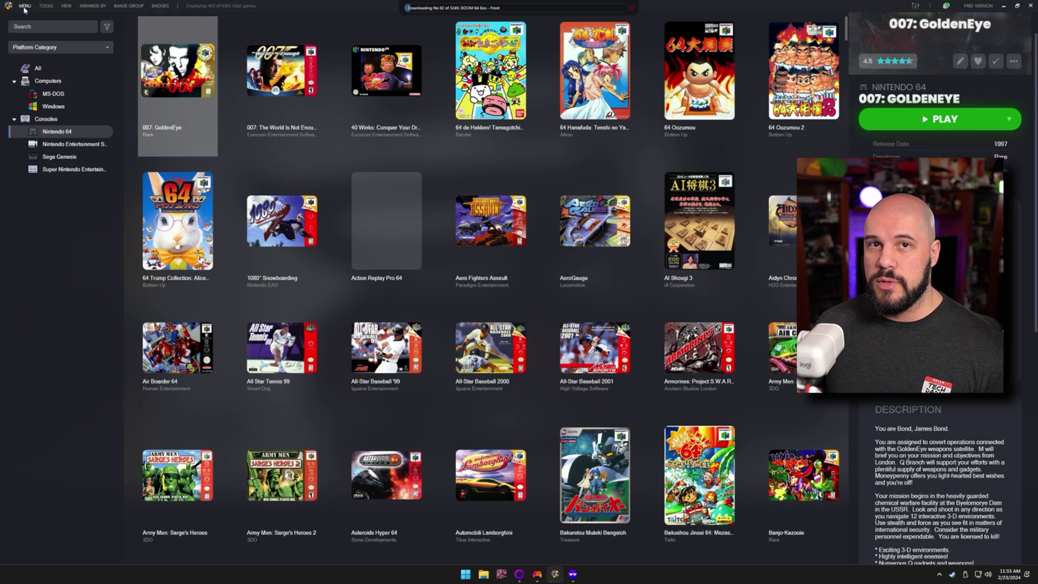
Show the Windows games and try to enable the Epic Games storefront badge
click(61, 107)
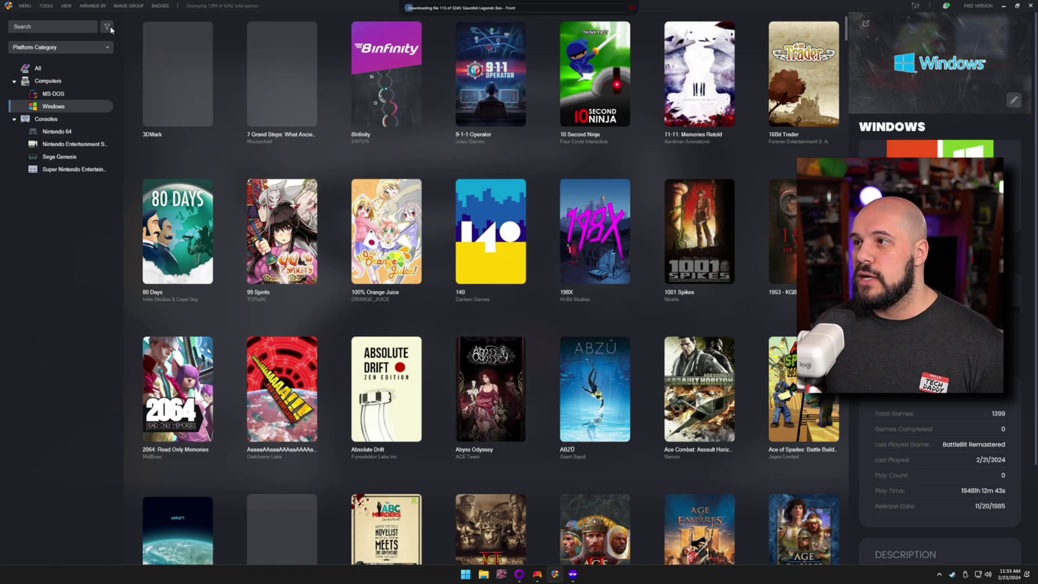
click(155, 7)
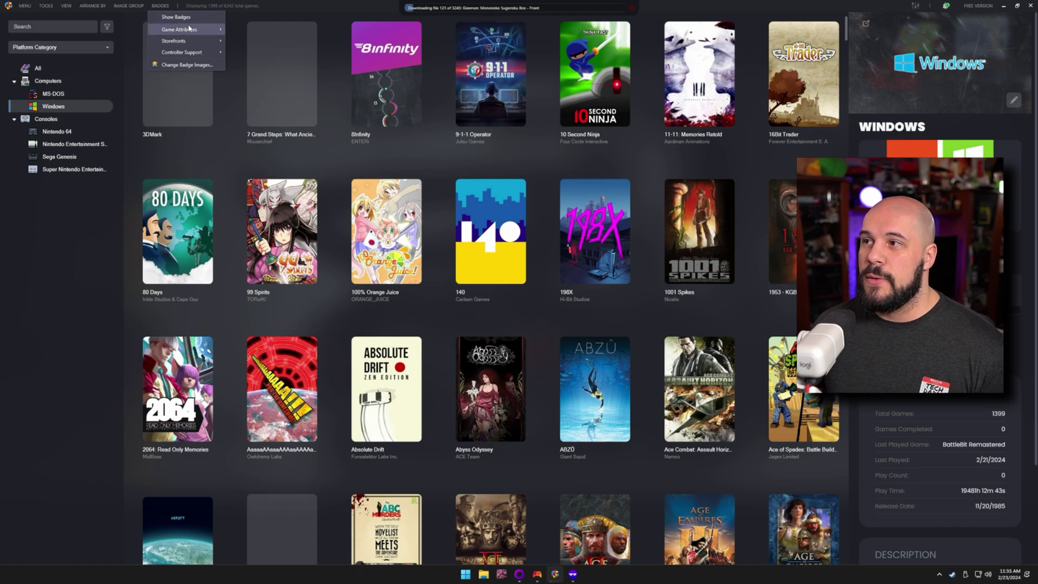
mouse_move(193, 43)
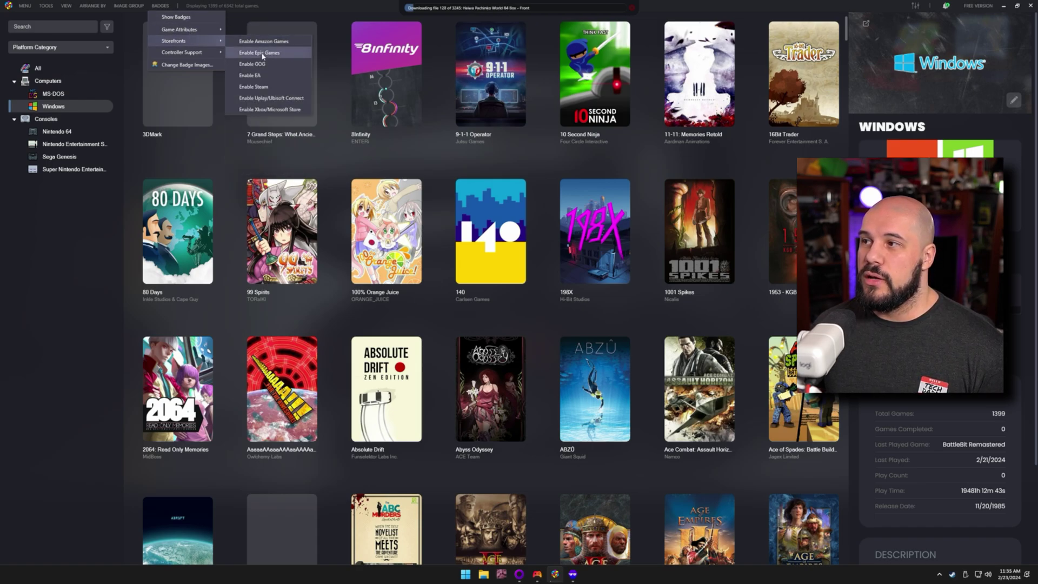
click(255, 52)
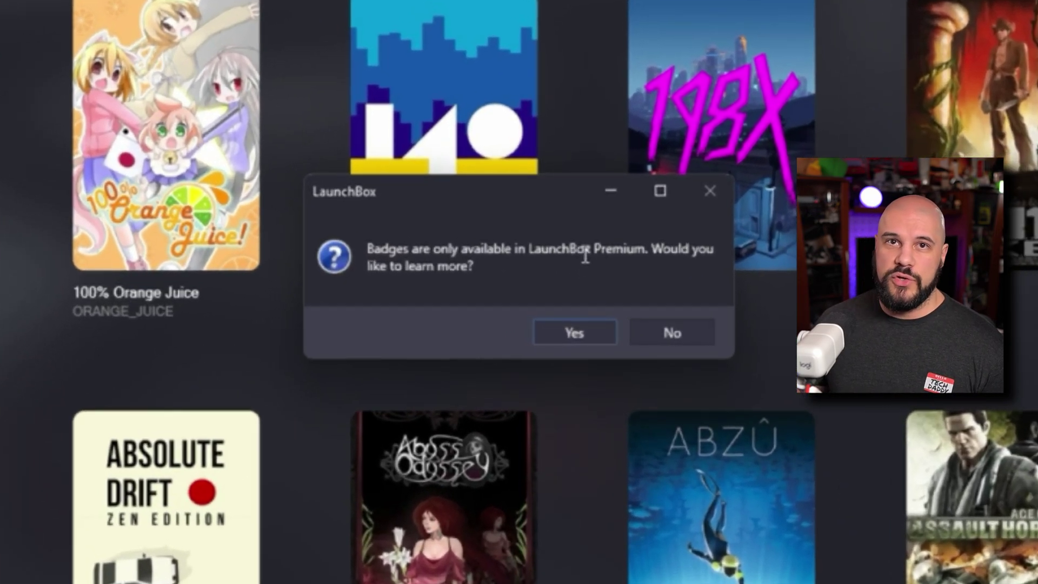